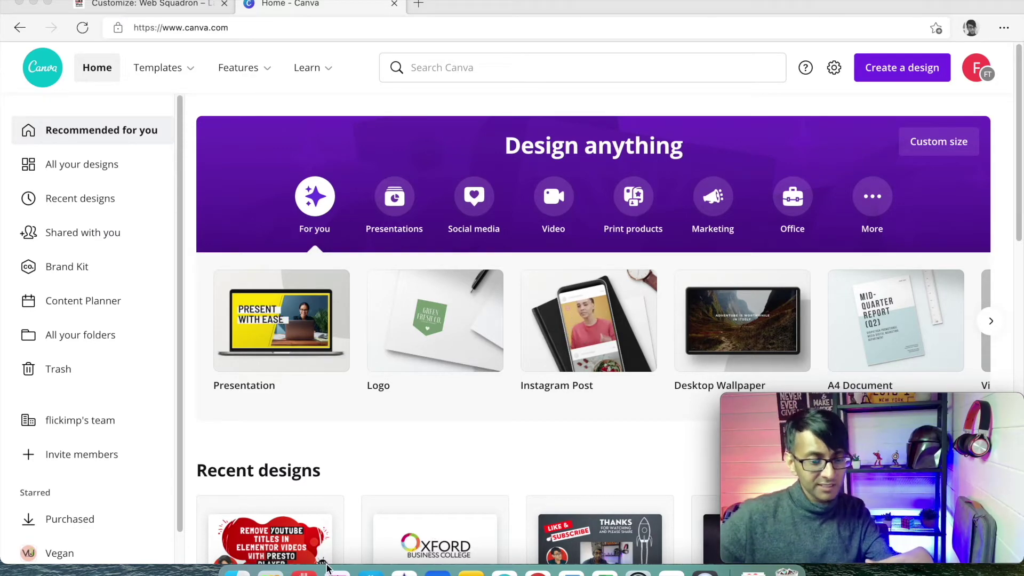
Create a new blank Logo design.
{"action": "scroll", "coordinate": [487, 440], "scroll_direction": "down", "scroll_amount": 15}
{"action": "scroll", "coordinate": [487, 440], "scroll_direction": "up", "scroll_amount": 15}
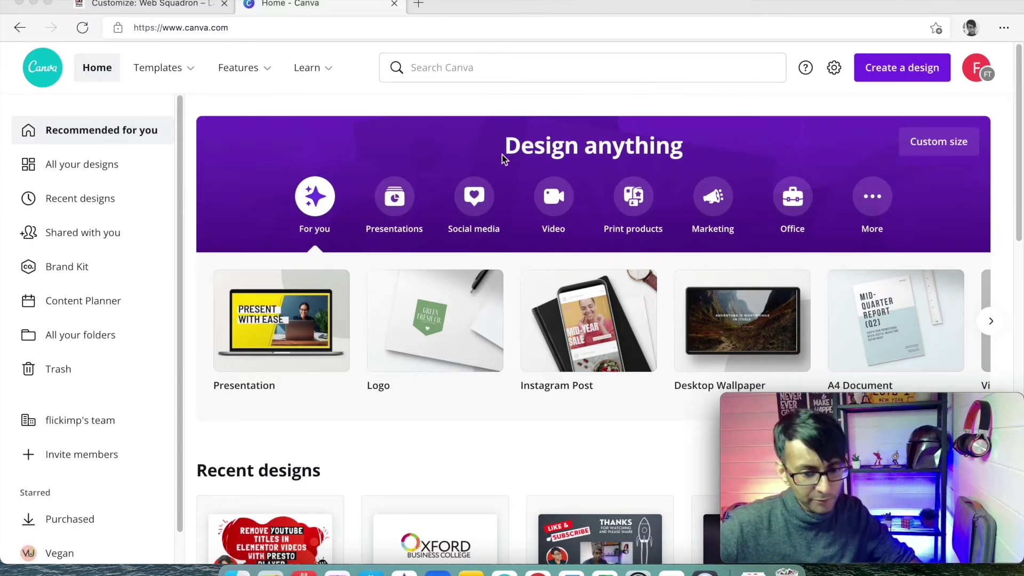
{"action": "left_click", "coordinate": [435, 321]}
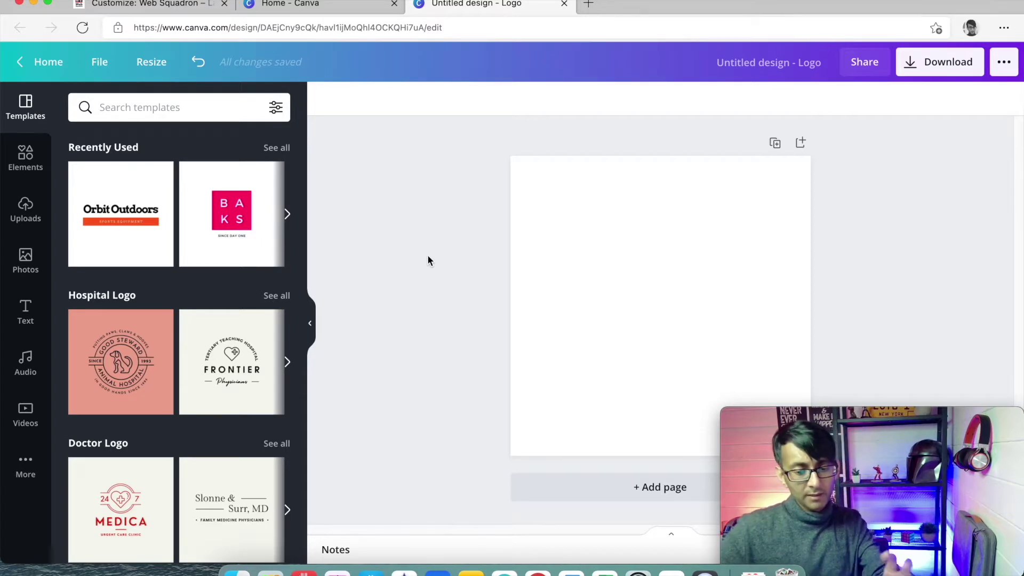
Make a resized copy of the blank logo design at a custom size of 500 × 200 px.
{"action": "left_click", "coordinate": [149, 66]}
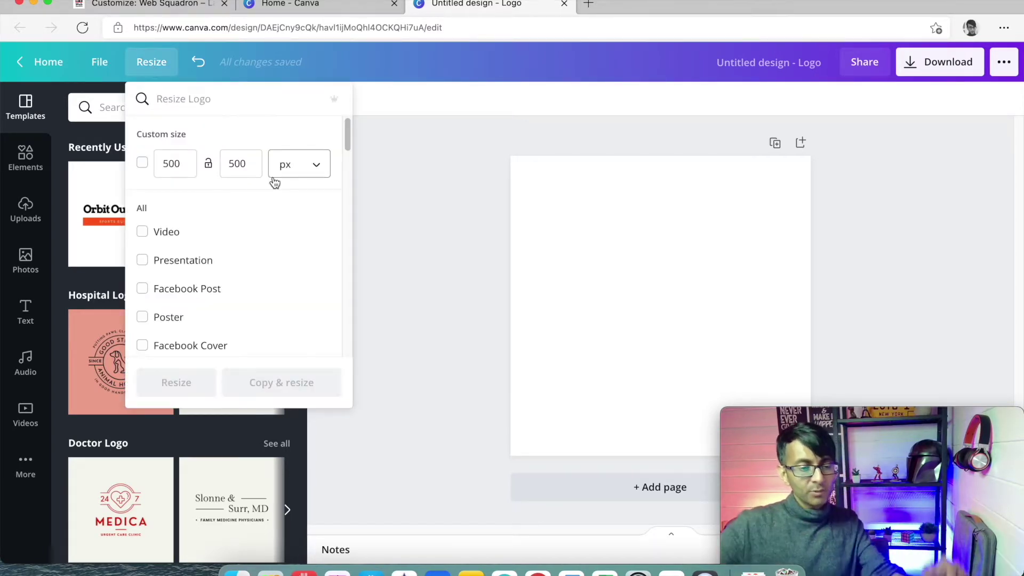
{"action": "left_click", "coordinate": [160, 163]}
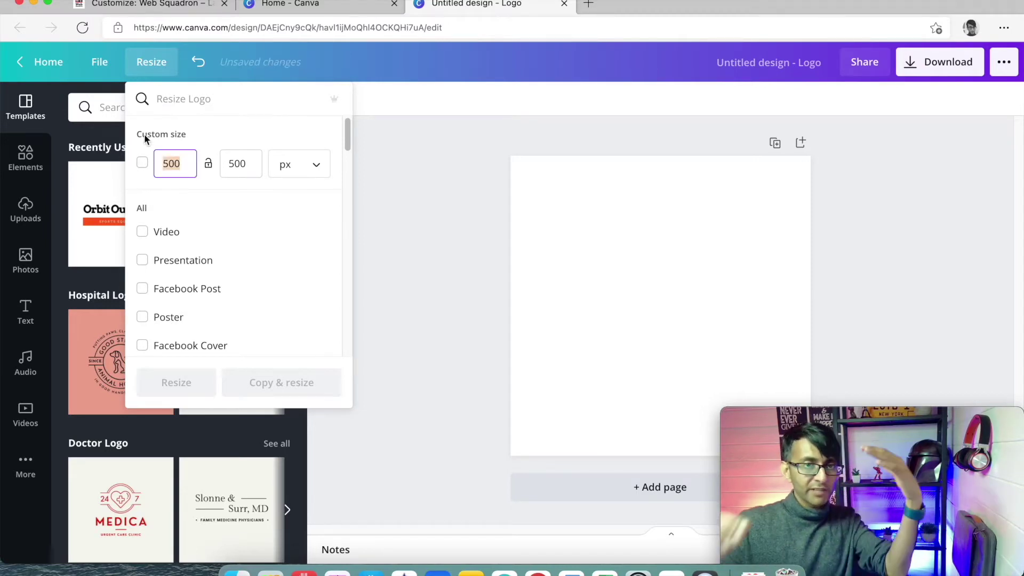
{"action": "left_click", "coordinate": [225, 164]}
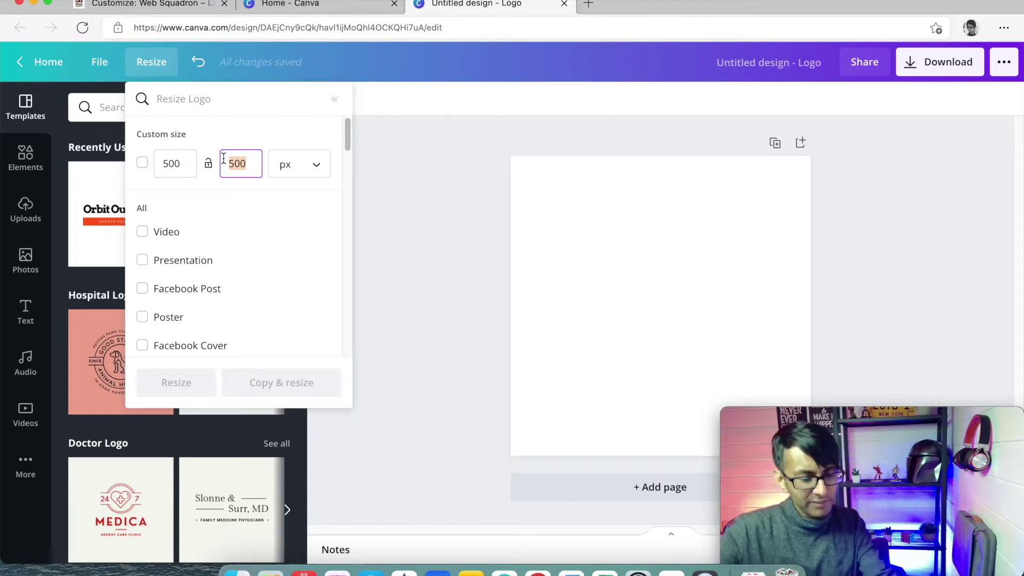
{"action": "type", "text": "150"}
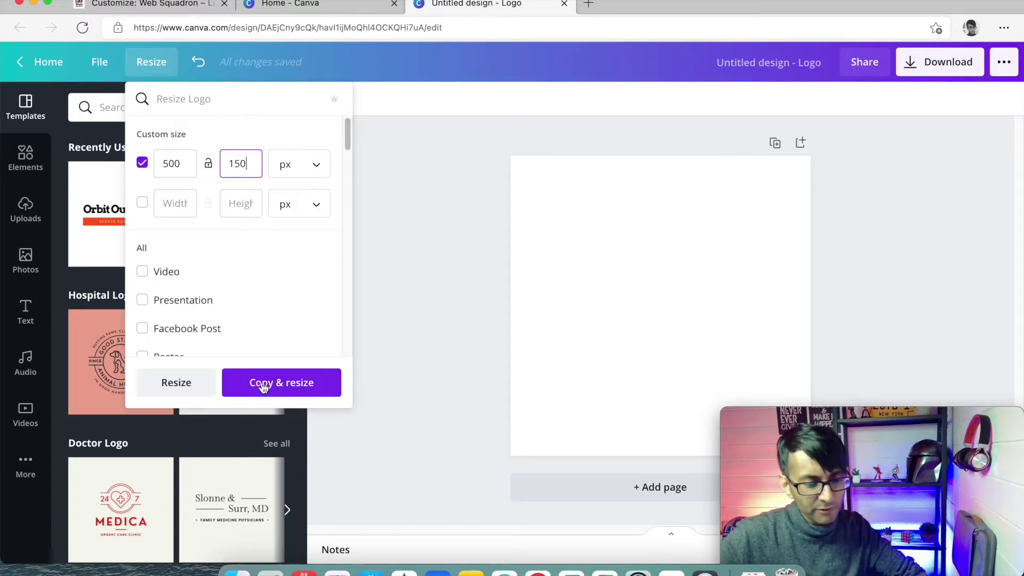
{"action": "key", "text": "BackSpace"}
{"action": "key", "text": "BackSpace"}
{"action": "key", "text": "BackSpace"}
{"action": "type", "text": "200"}
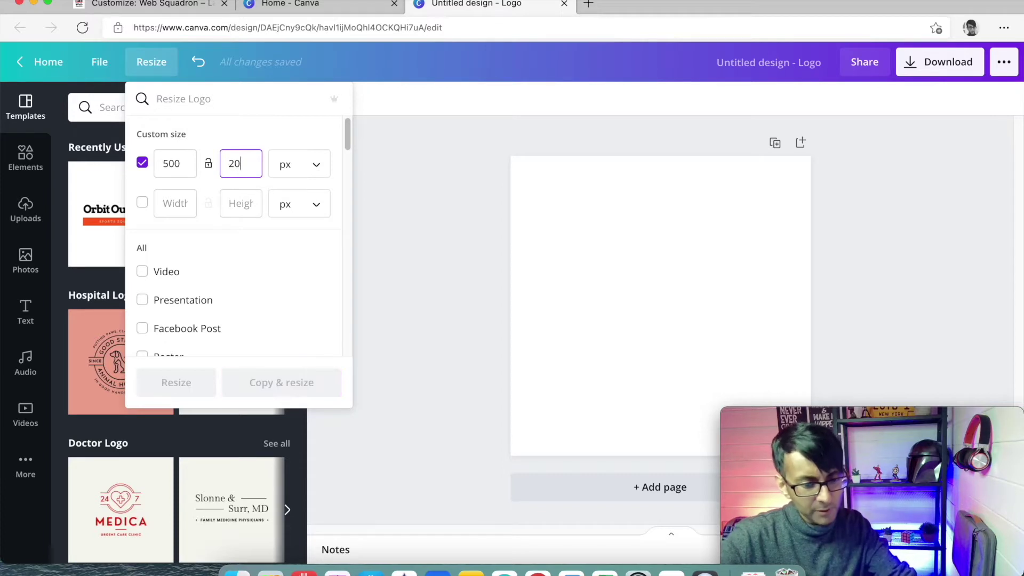
{"action": "left_click", "coordinate": [312, 382]}
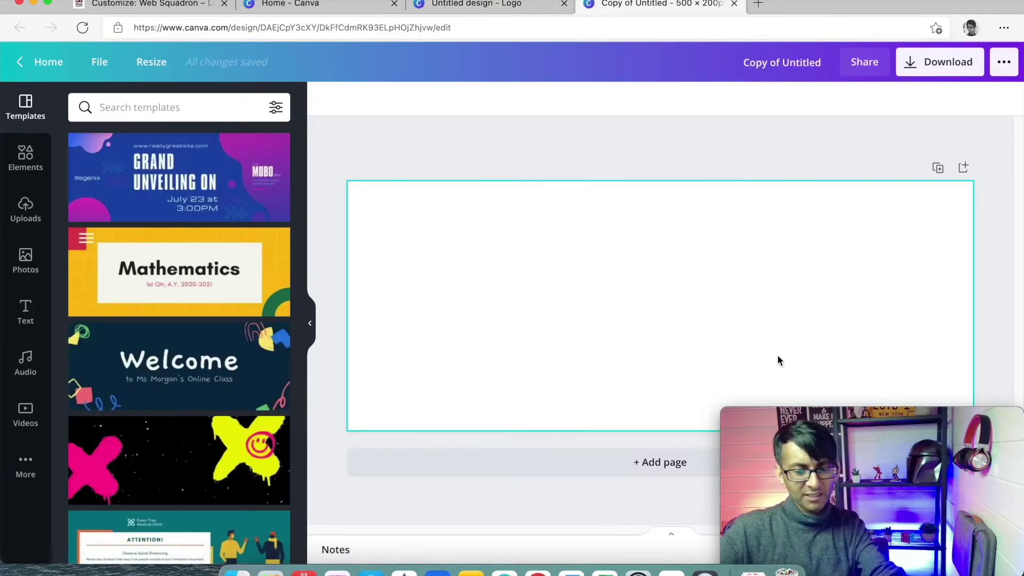
{"action": "left_click", "coordinate": [860, 437]}
{"action": "left_click_drag", "start_coordinate": [874, 426], "coordinate": [922, 458]}
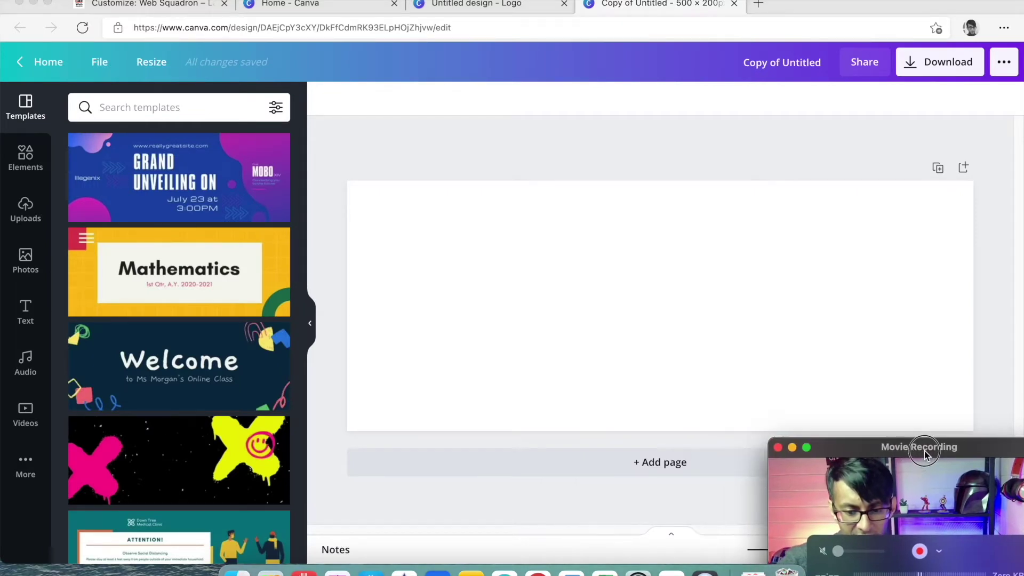
{"action": "left_click", "coordinate": [593, 167]}
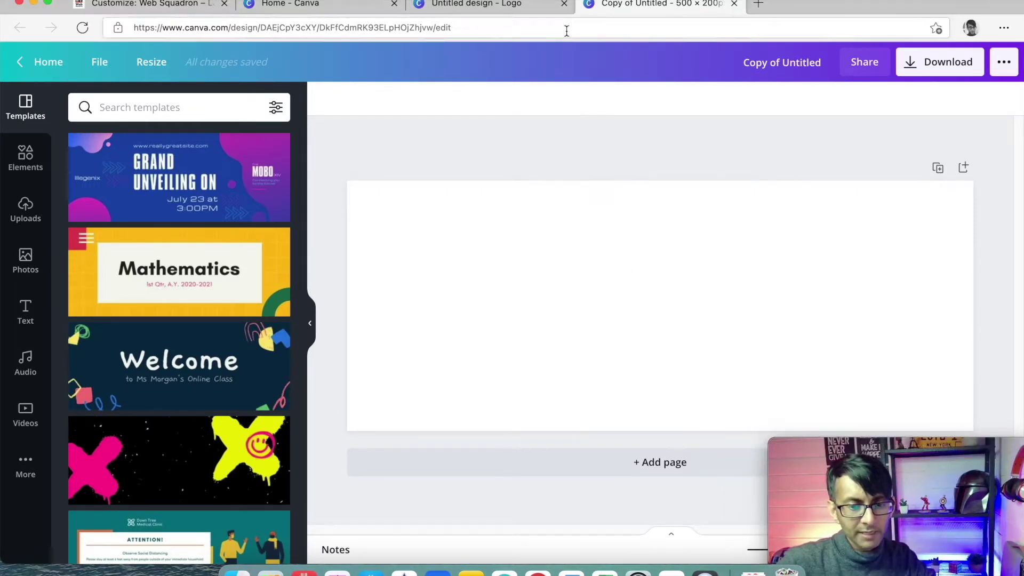
Close the browser tabs of the original untitled logo design and the home page.
{"action": "left_click", "coordinate": [563, 3]}
{"action": "left_click", "coordinate": [395, 4]}
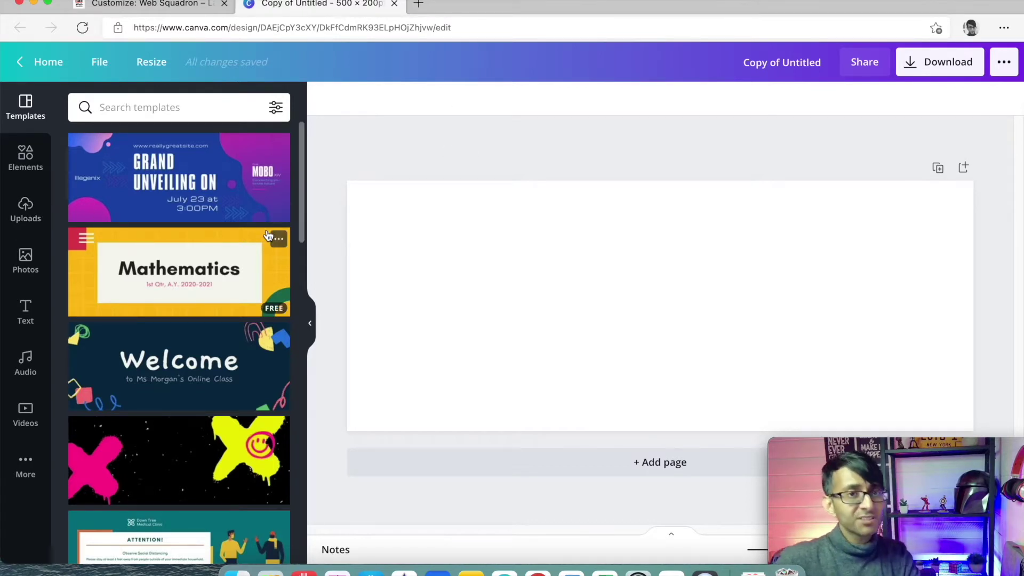
Try the dark blue Welcome template on the blank page, and undo it.
{"action": "left_click", "coordinate": [215, 385]}
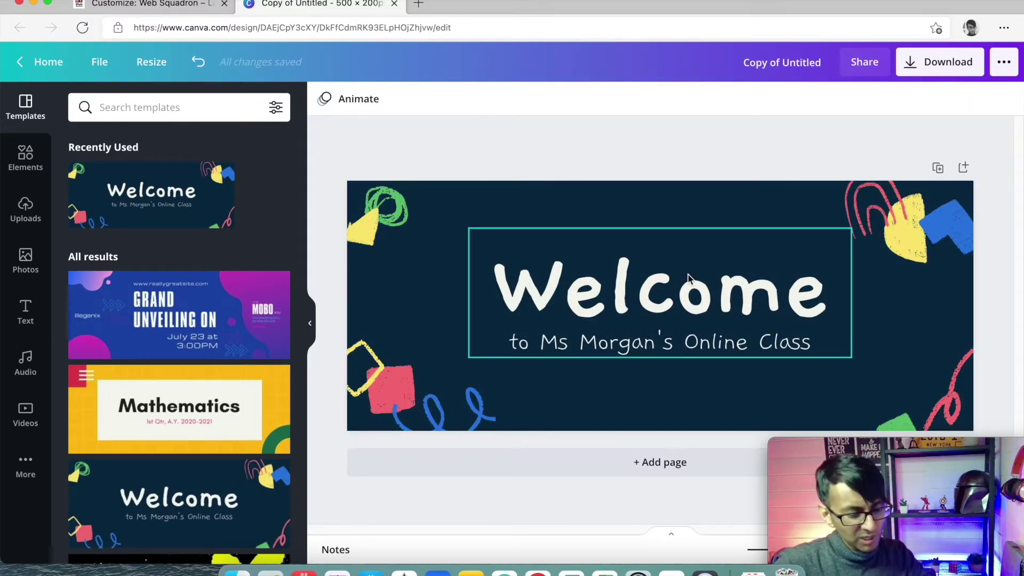
{"action": "key", "text": "super+z"}
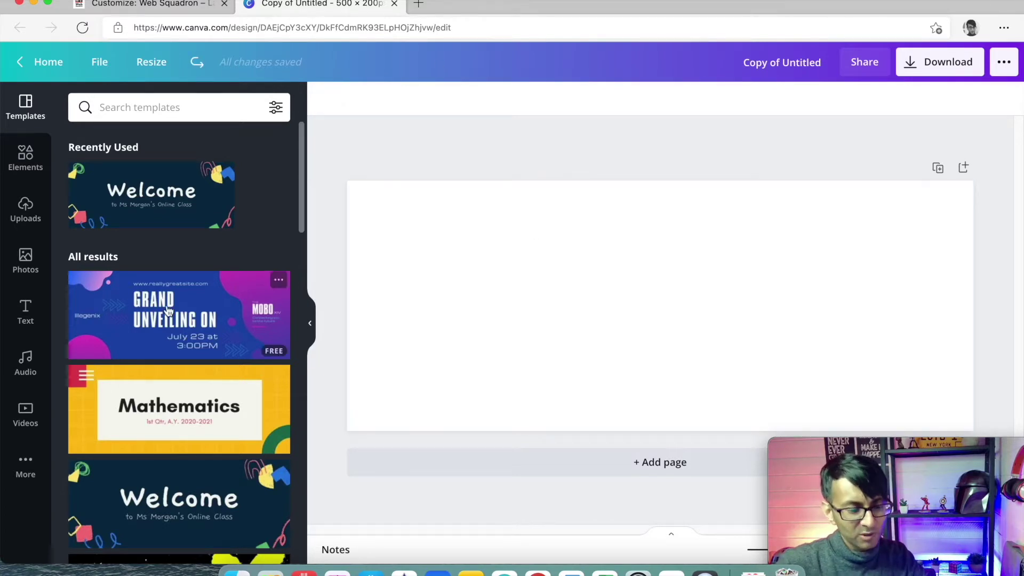
Search the elements for "circle", try the blue watercolour circle at the page's left side, and delete it.
{"action": "left_click", "coordinate": [28, 168]}
{"action": "left_click", "coordinate": [176, 105]}
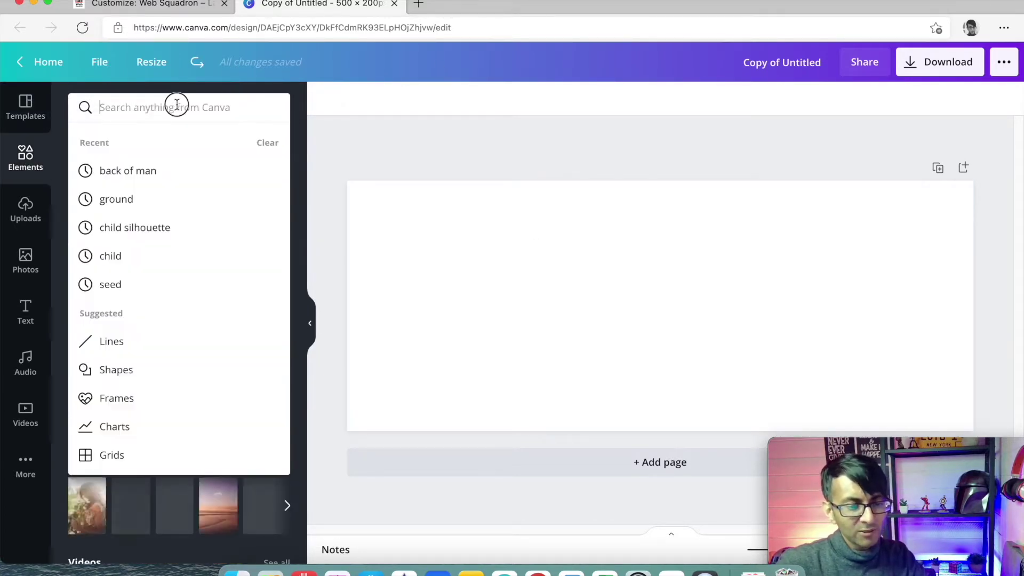
{"action": "type", "text": "circle"}
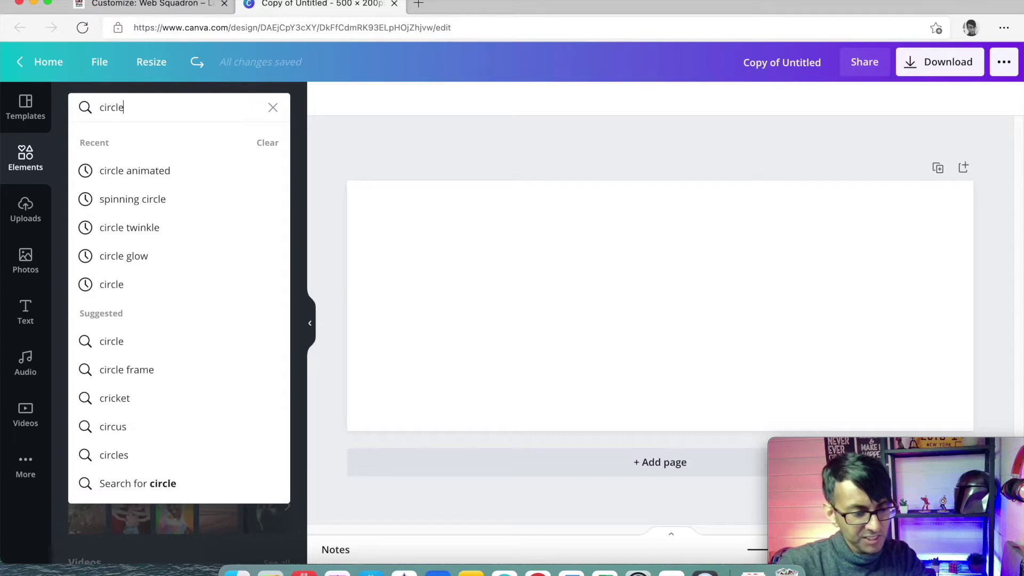
{"action": "key", "text": "Return"}
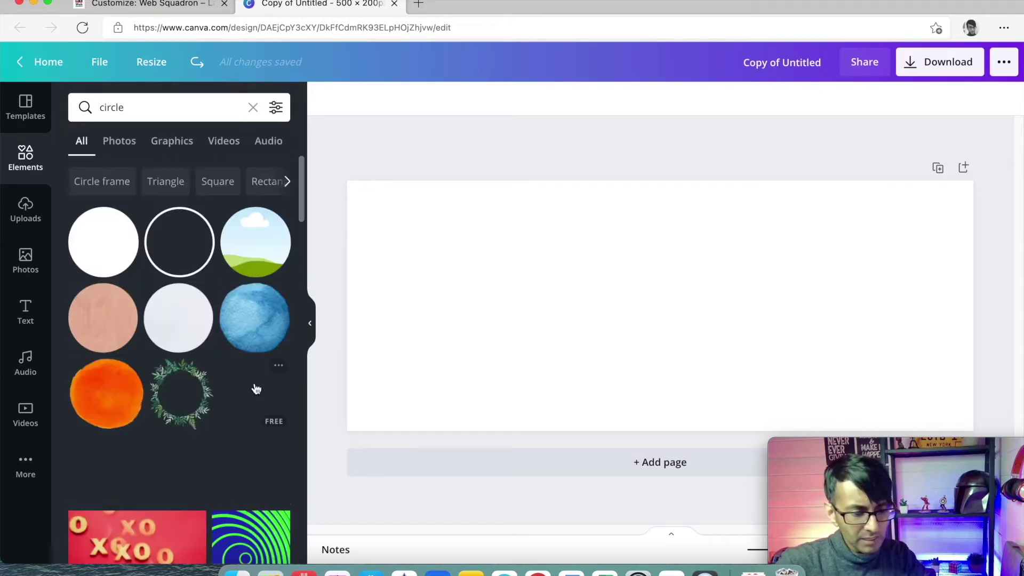
{"action": "left_click_drag", "start_coordinate": [449, 263], "coordinate": [505, 293]}
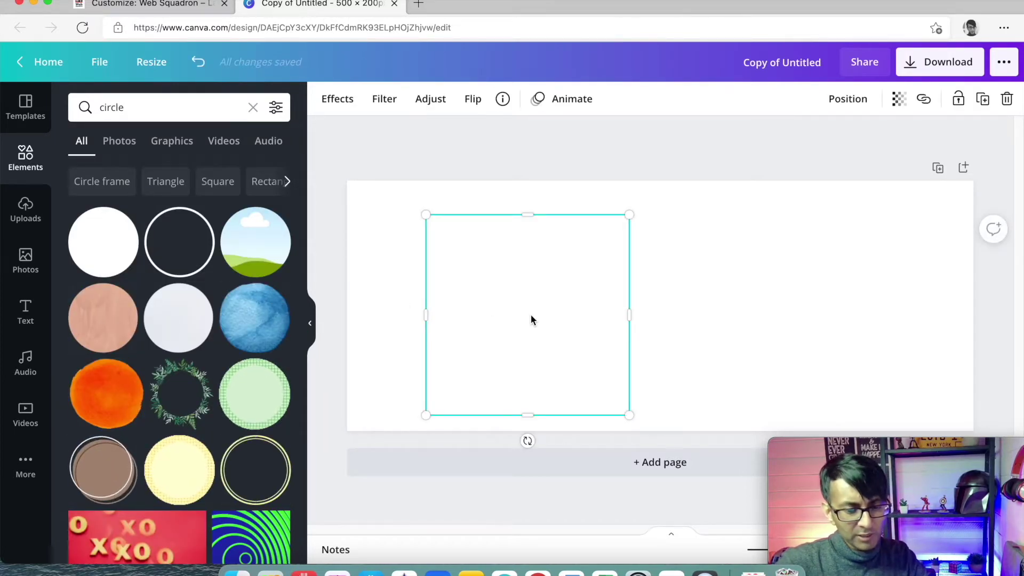
{"action": "left_click_drag", "start_coordinate": [523, 327], "coordinate": [459, 308]}
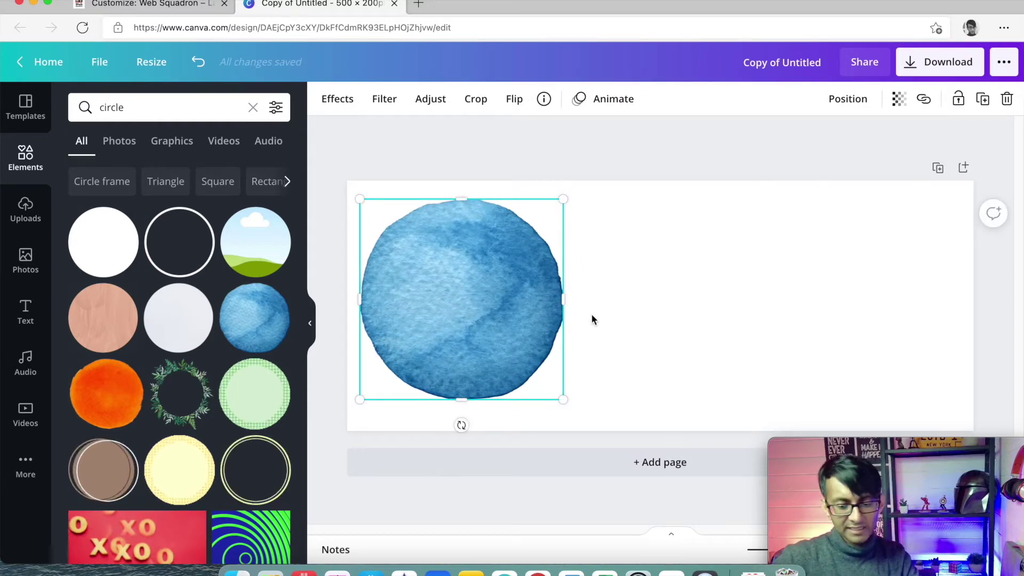
{"action": "key", "text": "Delete"}
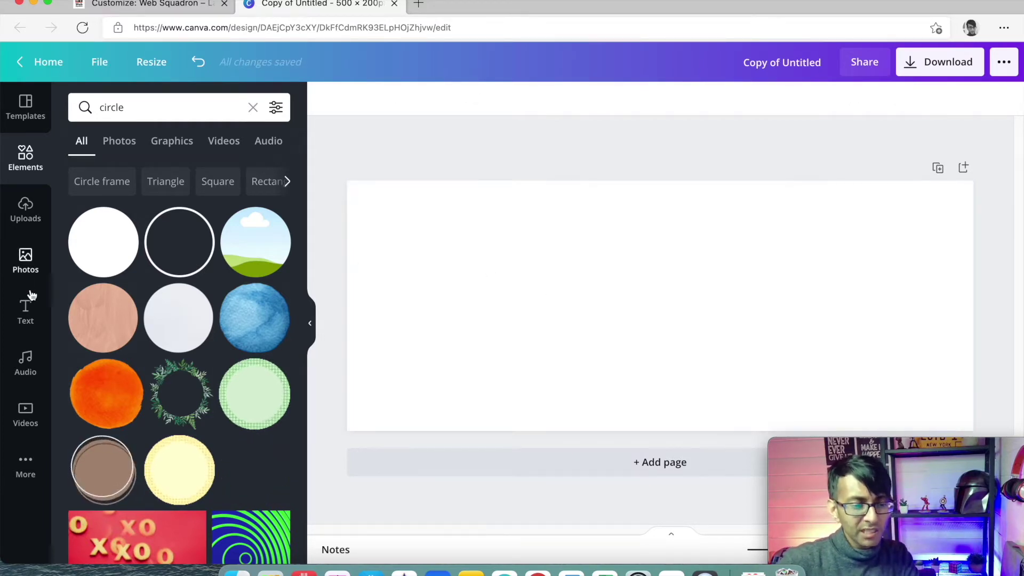
Add the DAZZLE / eau de parfum text combination to the page and delete its "eau de parfum" line.
{"action": "left_click", "coordinate": [26, 309]}
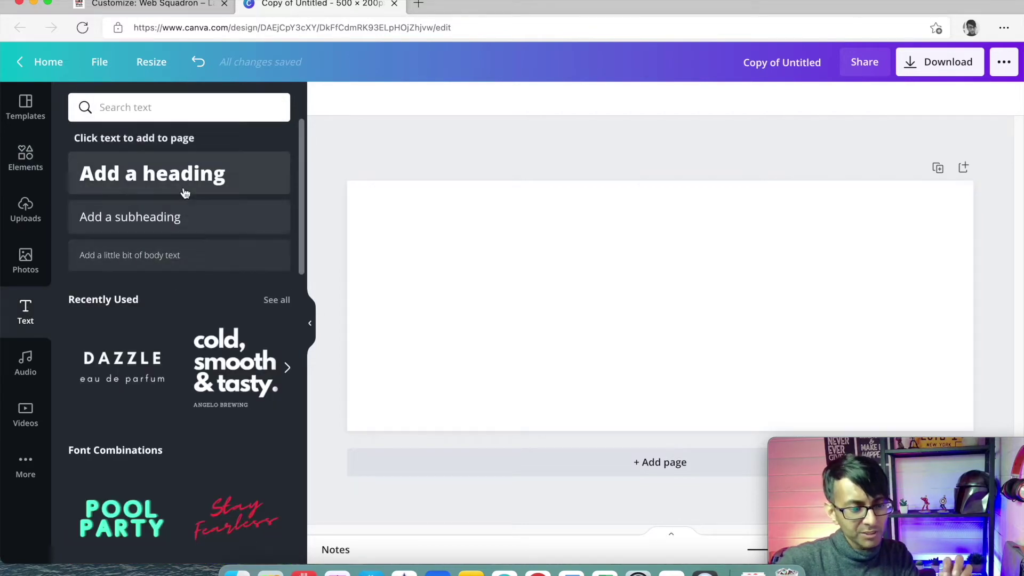
{"action": "left_click", "coordinate": [558, 369]}
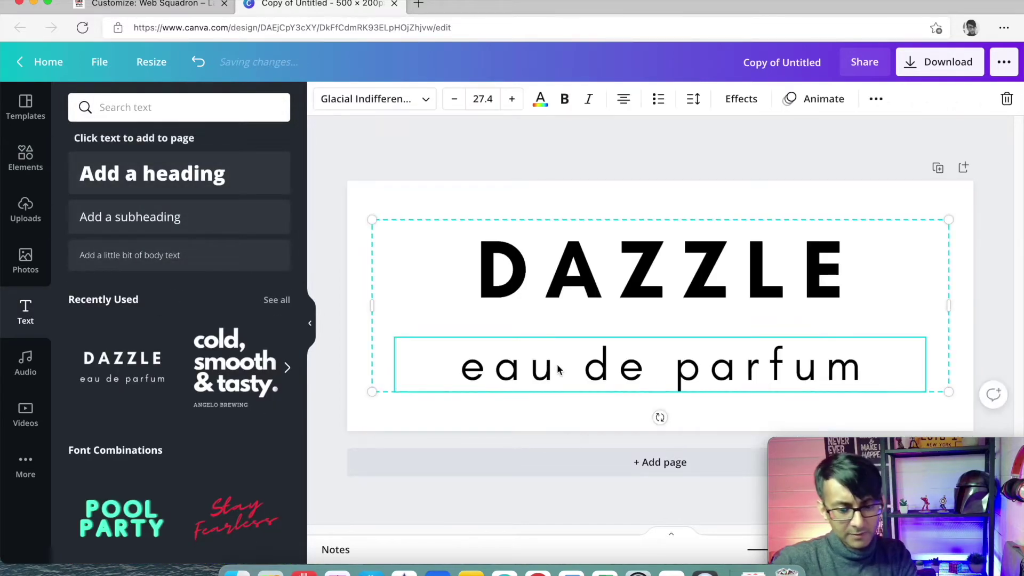
{"action": "key", "text": "Delete"}
Left-align the DAZZLE text, enlarge it to font size 72.9 and place it across the width of the page.
{"action": "left_click_drag", "start_coordinate": [553, 275], "coordinate": [528, 287]}
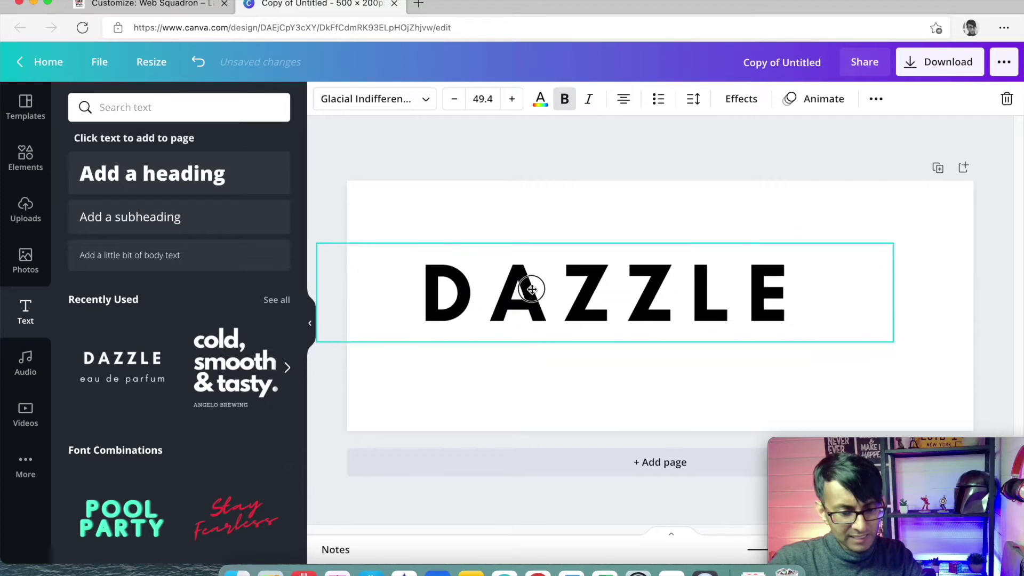
{"action": "left_click", "coordinate": [624, 100]}
{"action": "left_click_drag", "start_coordinate": [566, 288], "coordinate": [606, 253]}
{"action": "left_click_drag", "start_coordinate": [951, 257], "coordinate": [754, 282]}
{"action": "left_click_drag", "start_coordinate": [756, 354], "coordinate": [935, 450]}
{"action": "left_click_drag", "start_coordinate": [933, 305], "coordinate": [967, 329]}
{"action": "left_click", "coordinate": [793, 146]}
{"action": "left_click_drag", "start_coordinate": [697, 297], "coordinate": [715, 273]}
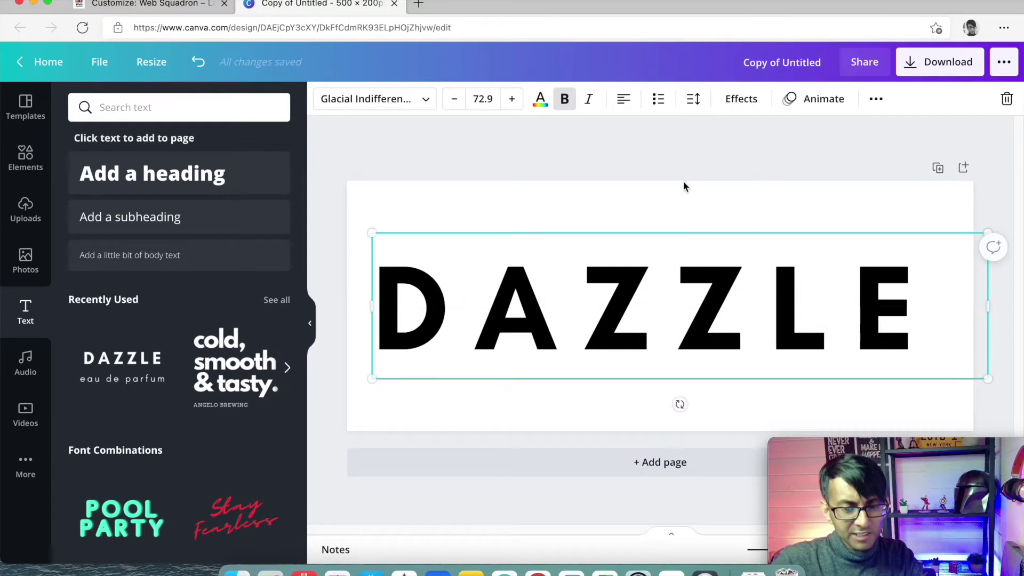
Nudge the DAZZLE text until it sits roughly at mid-height with a small margin from the page's left edge.
{"action": "left_click", "coordinate": [695, 159]}
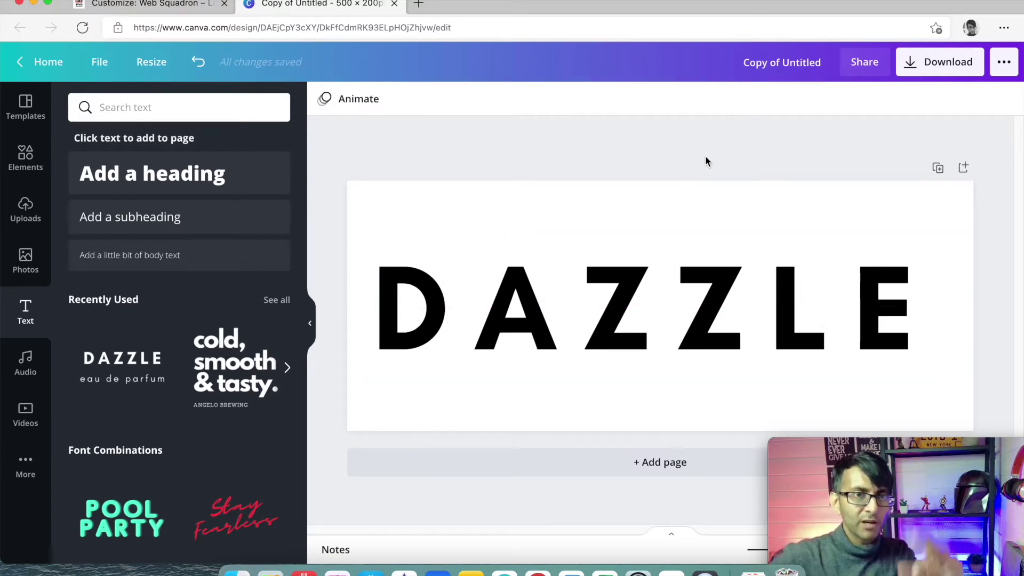
{"action": "left_click_drag", "start_coordinate": [663, 293], "coordinate": [665, 282]}
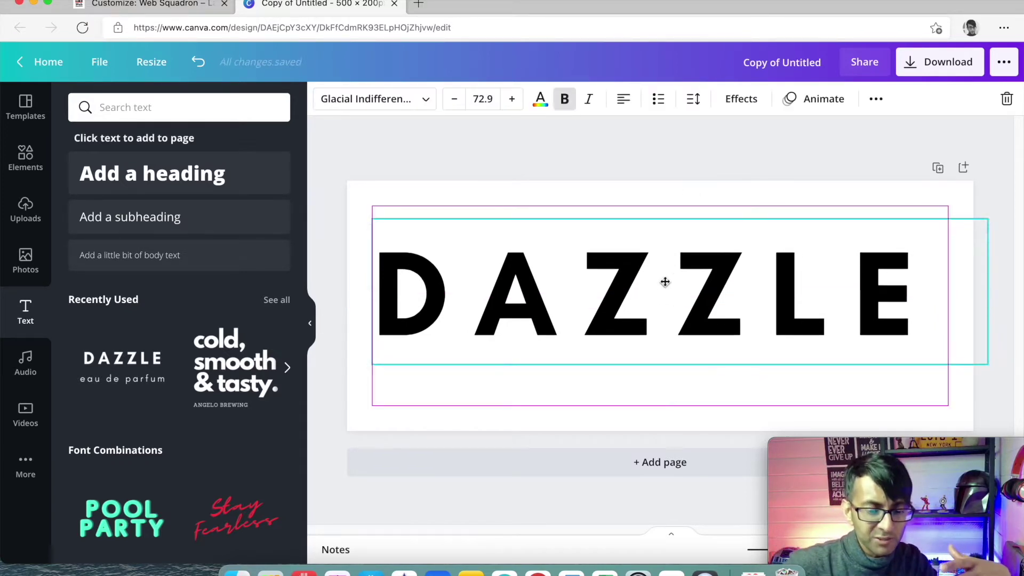
{"action": "left_click", "coordinate": [648, 152]}
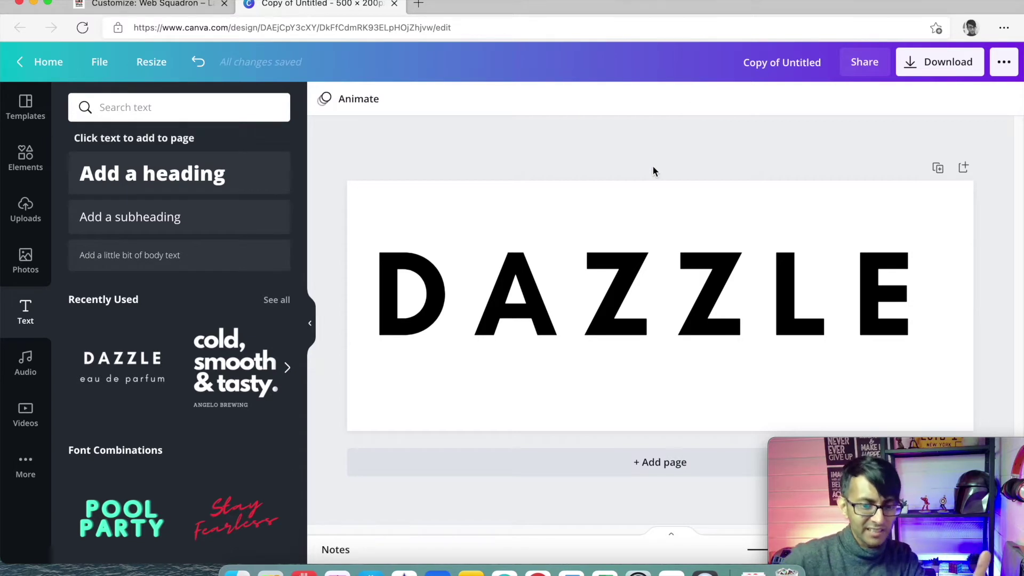
{"action": "left_click_drag", "start_coordinate": [670, 249], "coordinate": [677, 260]}
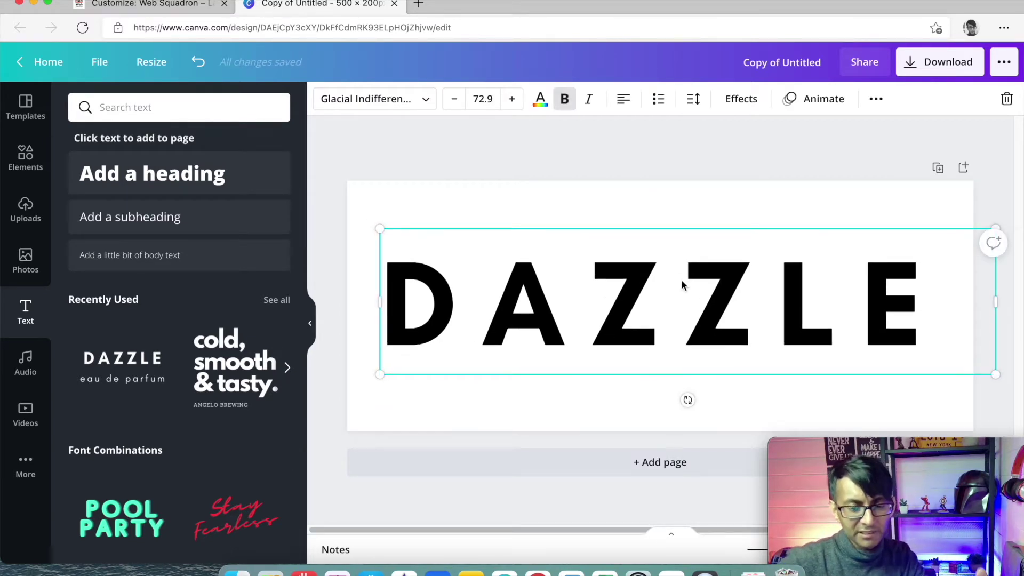
{"action": "left_click", "coordinate": [677, 290]}
{"action": "left_click", "coordinate": [853, 302]}
{"action": "left_click", "coordinate": [923, 308]}
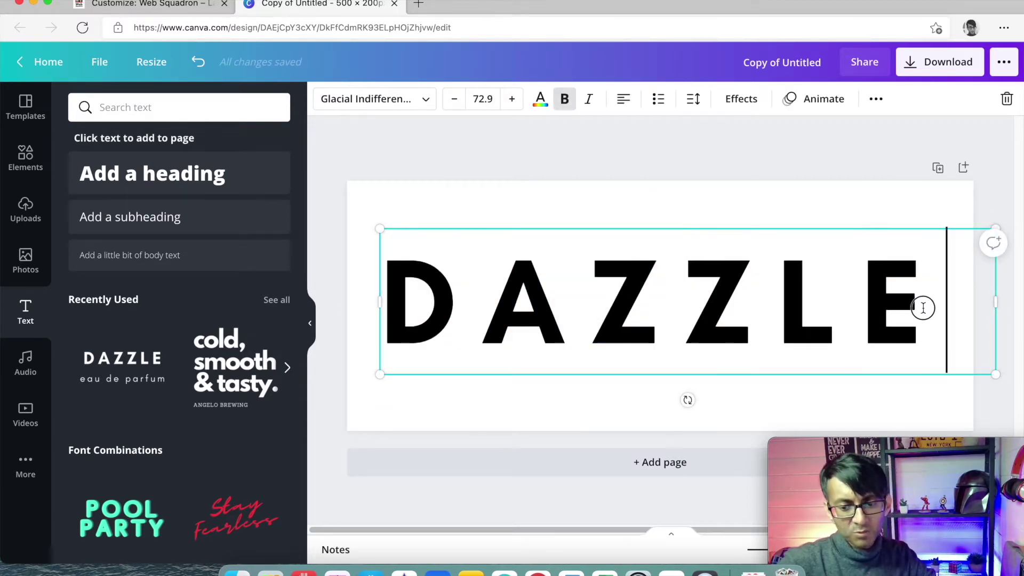
{"action": "left_click", "coordinate": [747, 166]}
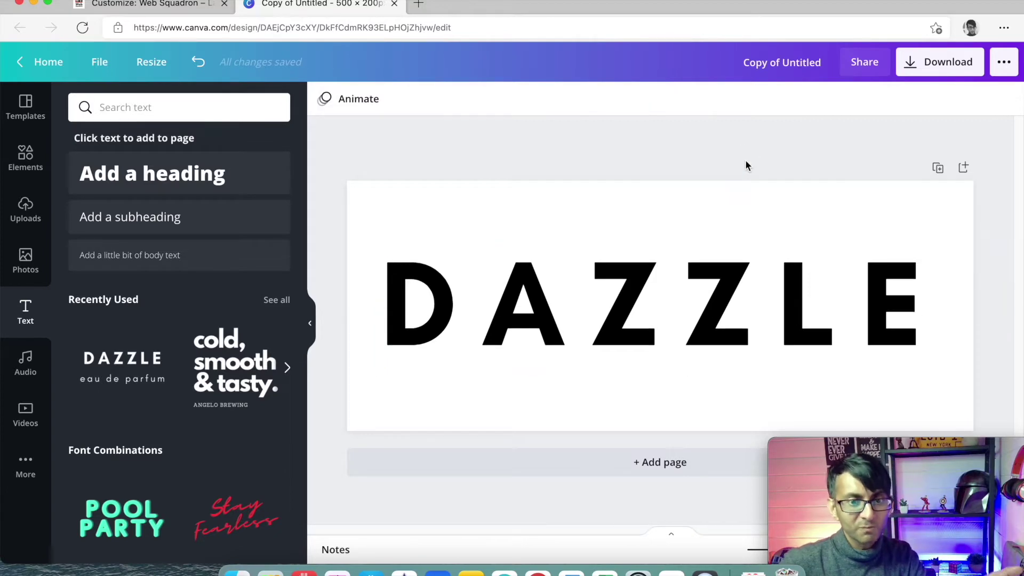
Replace the word DAZZLE with LIGHTBULB.
{"action": "left_click", "coordinate": [857, 292]}
{"action": "left_click", "coordinate": [921, 309]}
{"action": "left_click_drag", "start_coordinate": [921, 309], "coordinate": [382, 307]}
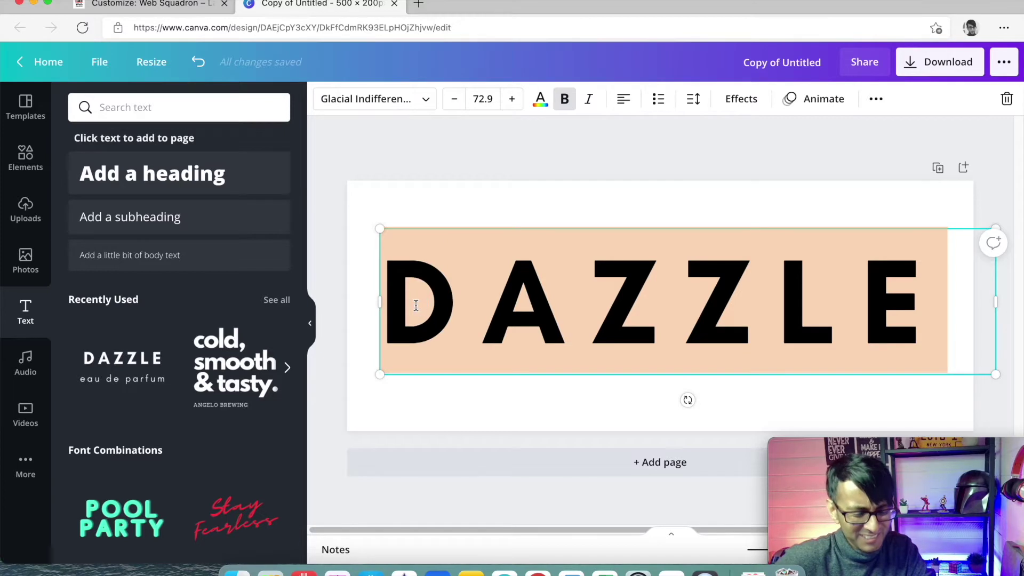
{"action": "type", "text": "LIGHTBU"}
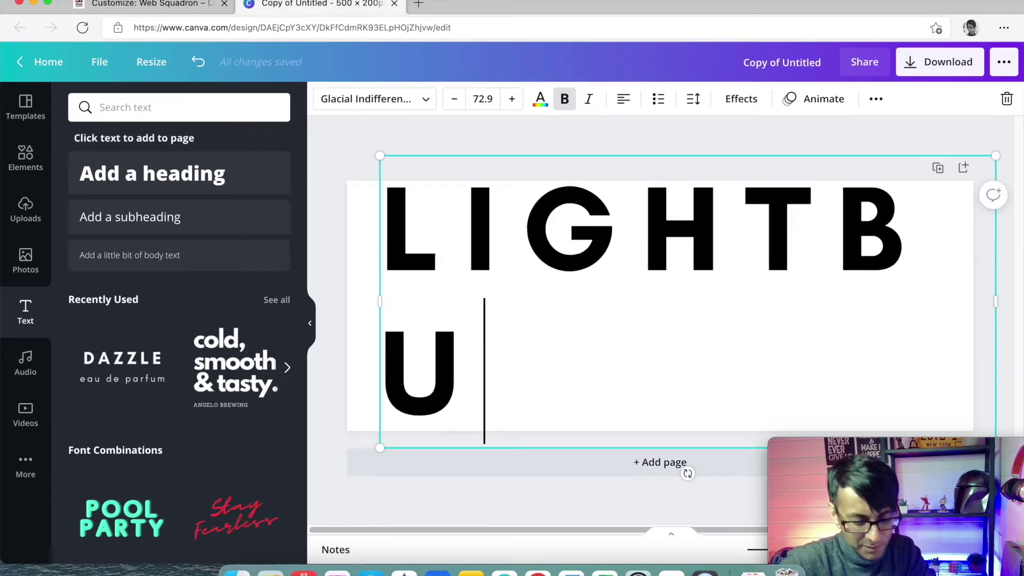
{"action": "type", "text": "LB"}
Tighten the letter spacing until LIGHTBULB fits on one line, and nudge the text slightly left.
{"action": "key", "text": "super+a"}
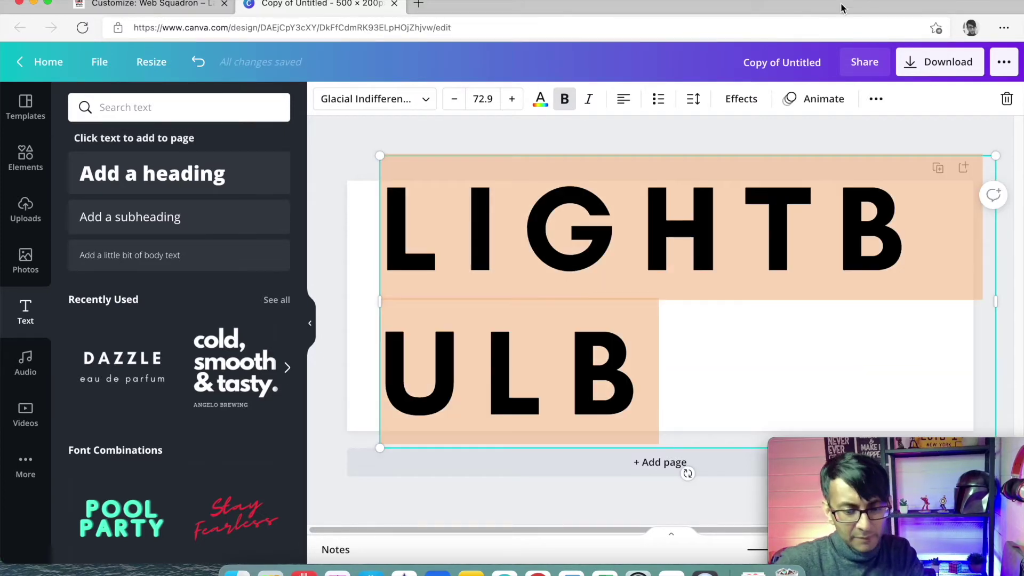
{"action": "left_click", "coordinate": [694, 100]}
{"action": "left_click_drag", "start_coordinate": [821, 153], "coordinate": [801, 153]}
{"action": "left_click", "coordinate": [657, 132]}
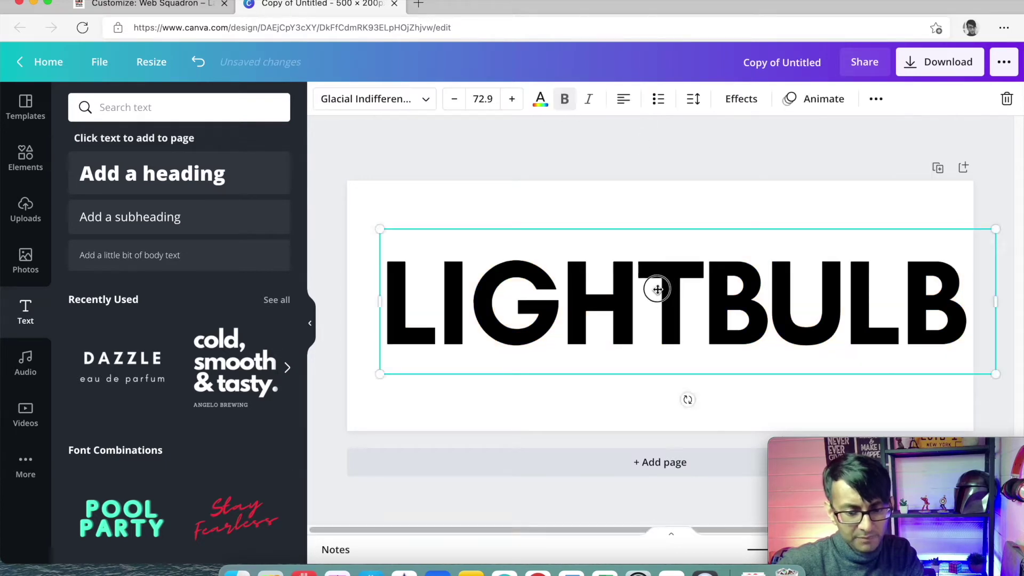
{"action": "left_click_drag", "start_coordinate": [656, 288], "coordinate": [651, 288]}
{"action": "left_click", "coordinate": [639, 155]}
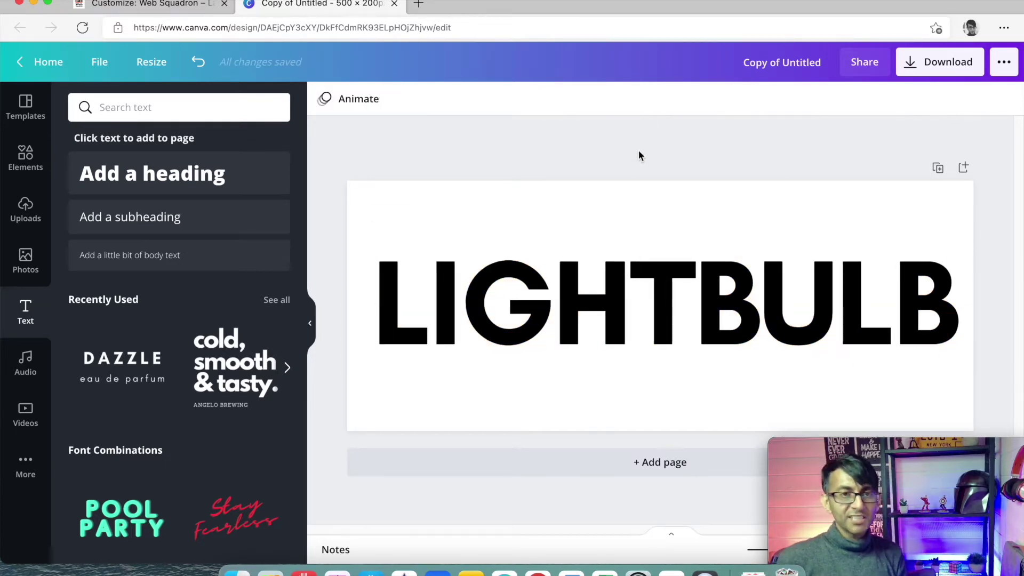
Try white as the colour of the LIGHTBULB text and undo the change.
{"action": "left_click", "coordinate": [647, 239]}
{"action": "left_click", "coordinate": [541, 100]}
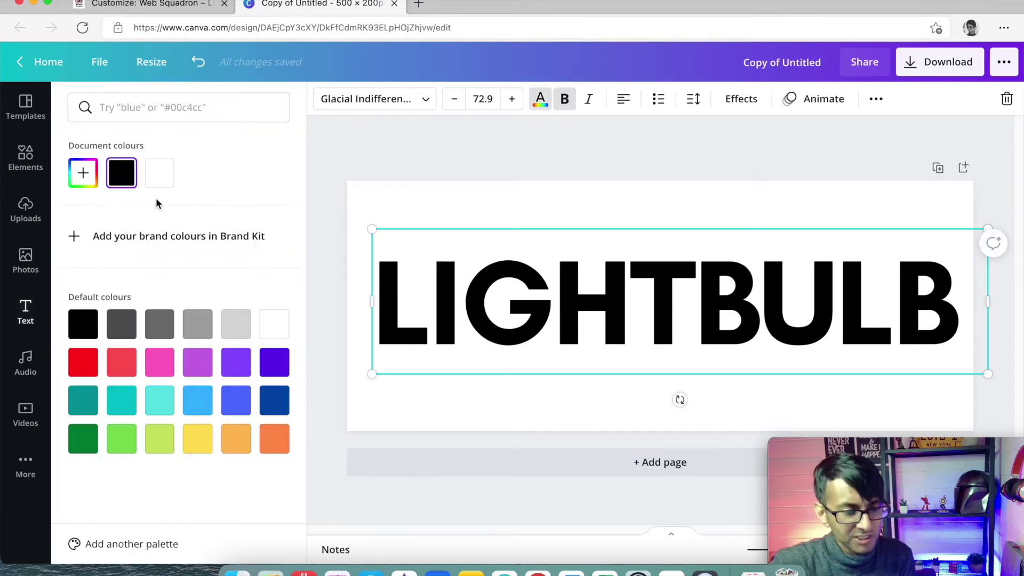
{"action": "left_click", "coordinate": [166, 179]}
{"action": "left_click", "coordinate": [466, 153]}
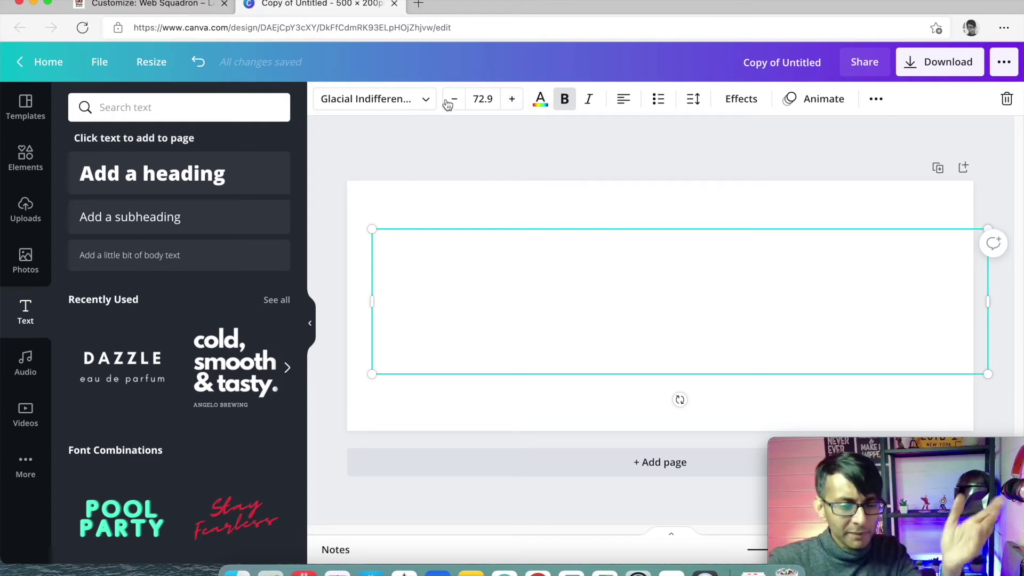
{"action": "key", "text": "super+z"}
{"action": "key", "text": "super+z"}
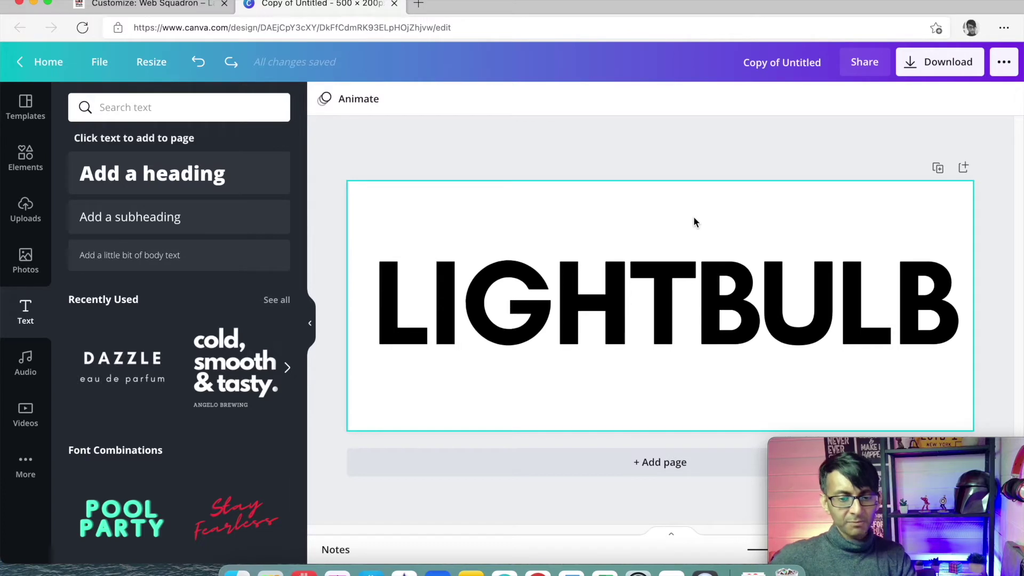
Nudge the LIGHTBULB text slightly left so its side margins on the page look even.
{"action": "left_click_drag", "start_coordinate": [745, 295], "coordinate": [739, 298]}
{"action": "key", "text": "Escape"}
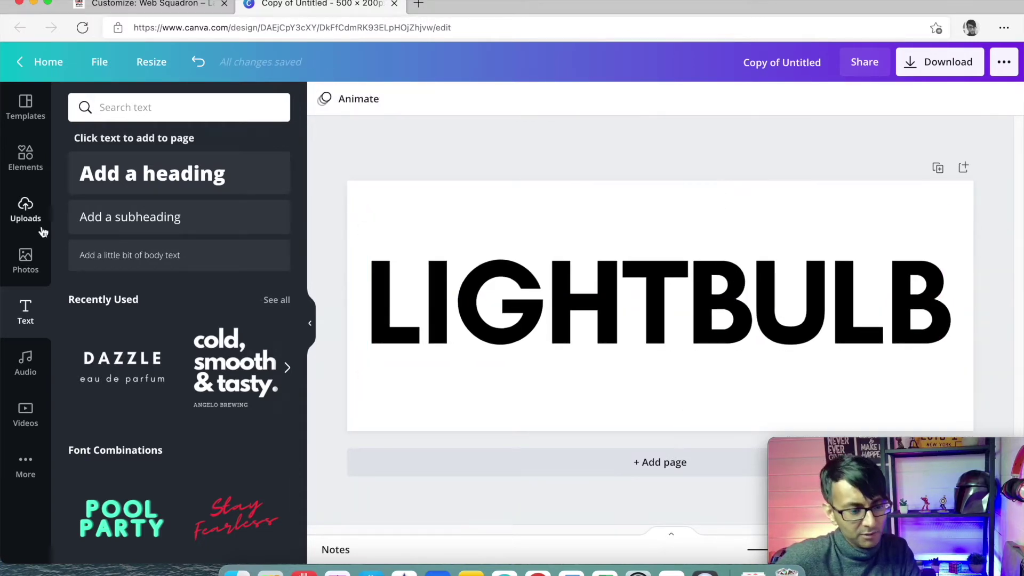
Search the elements library for bulb.
{"action": "left_click", "coordinate": [26, 157]}
{"action": "left_click", "coordinate": [151, 112]}
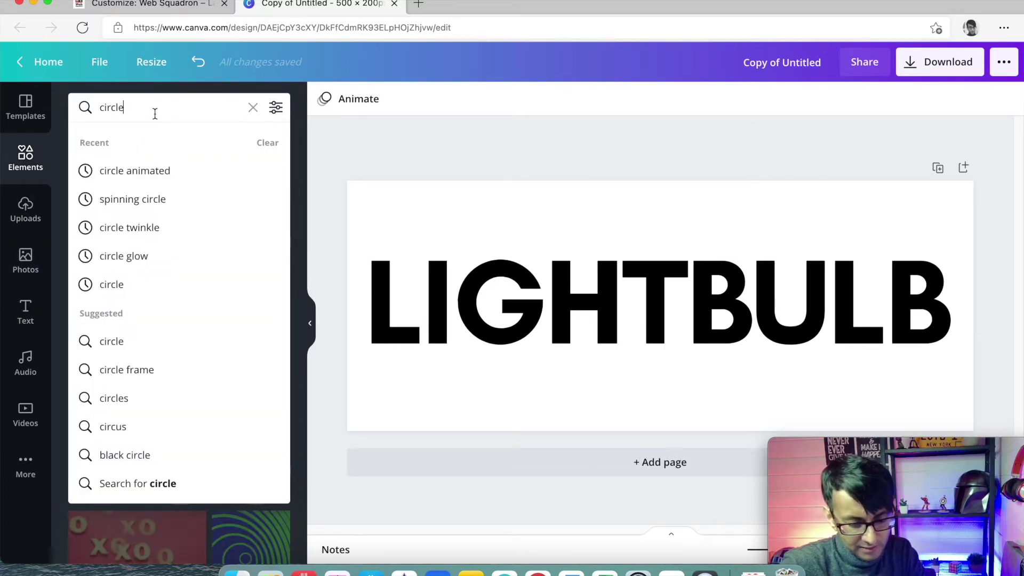
{"action": "type", "text": "bulb"}
{"action": "key", "text": "Return"}
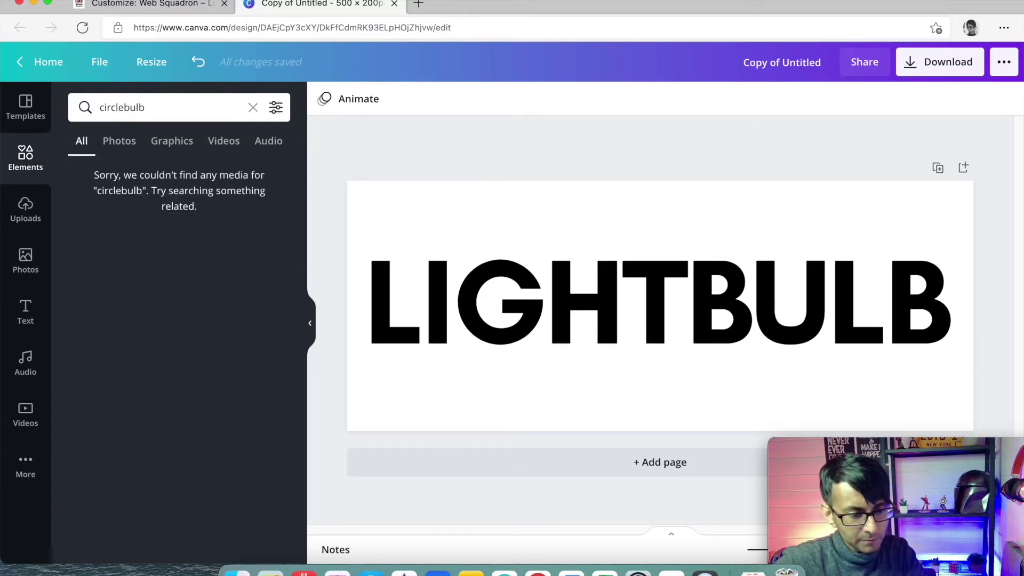
{"action": "left_click", "coordinate": [147, 120]}
{"action": "left_click", "coordinate": [36, 106]}
{"action": "type", "text": "bulb"}
{"action": "key", "text": "Return"}
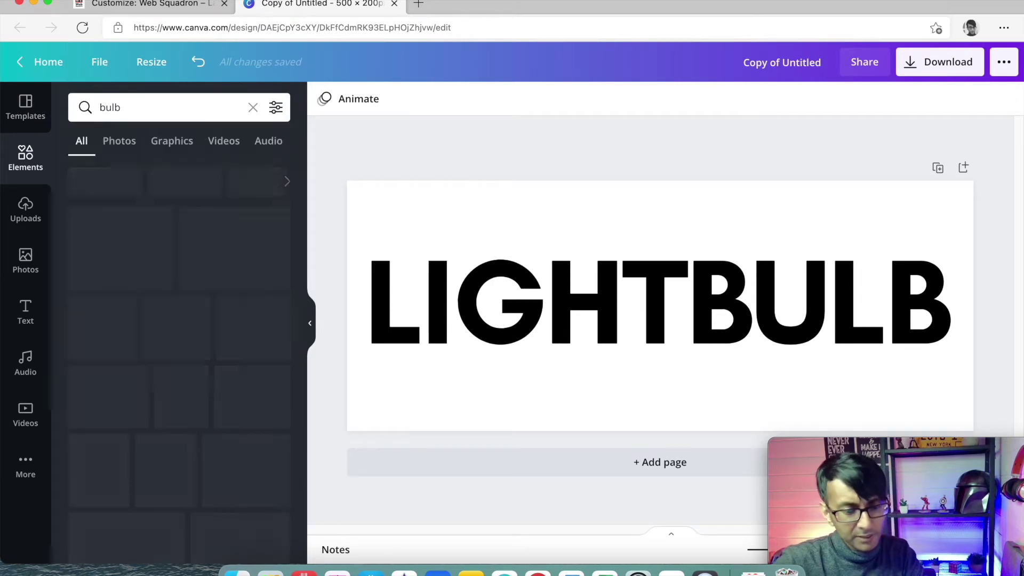
Try the glowing yellow bulb graphic with orange rays behind the BULB letters of the text, and delete it again.
{"action": "left_click_drag", "start_coordinate": [161, 311], "coordinate": [475, 245]}
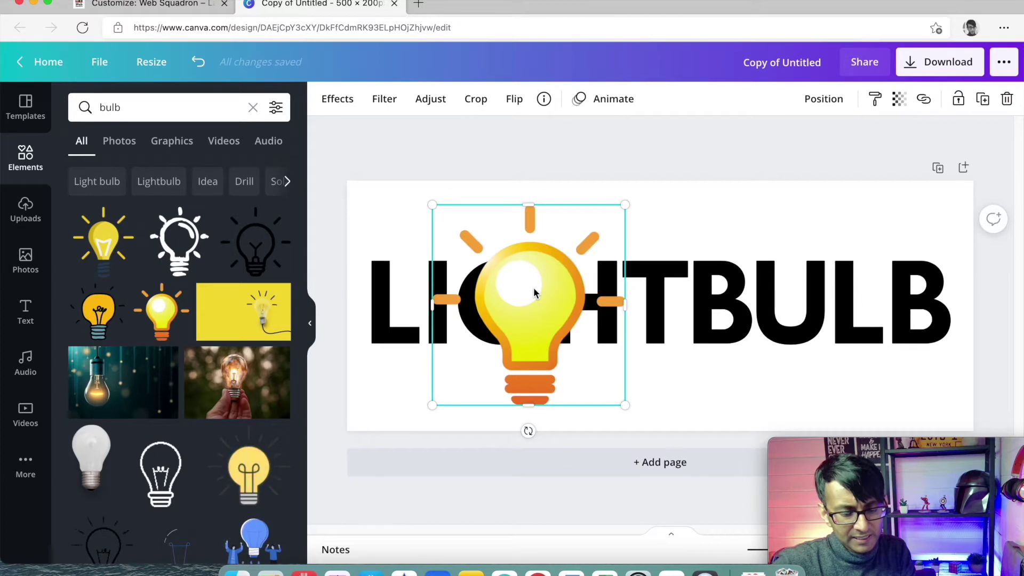
{"action": "right_click", "coordinate": [534, 268]}
{"action": "left_click", "coordinate": [590, 400]}
{"action": "left_click_drag", "start_coordinate": [535, 237], "coordinate": [794, 201]}
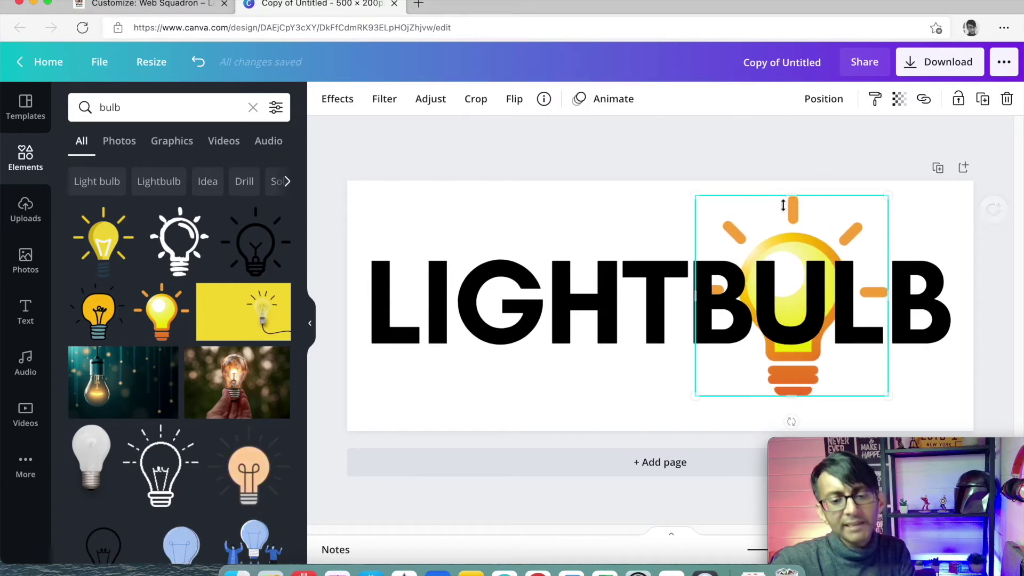
{"action": "left_click", "coordinate": [692, 152]}
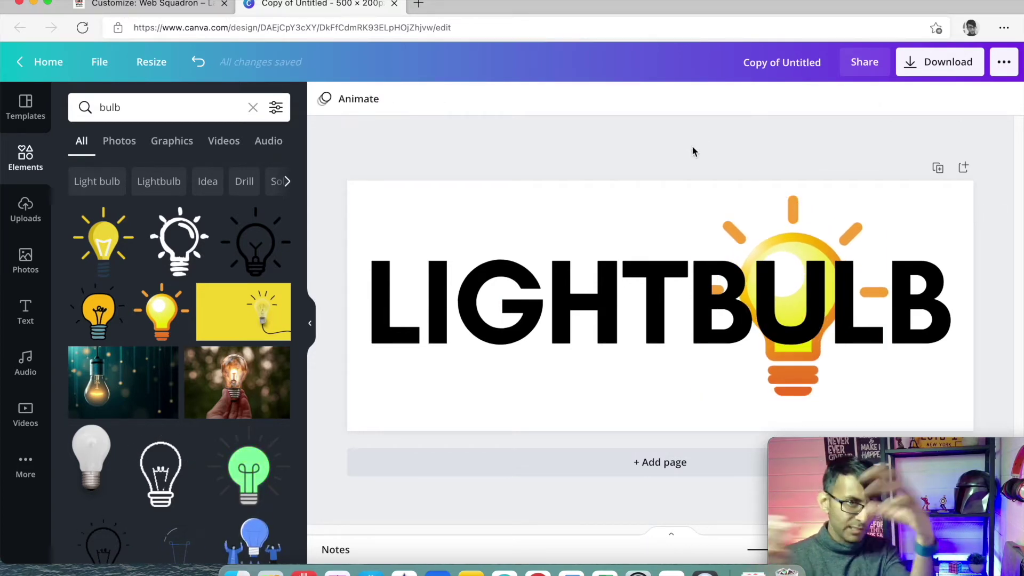
{"action": "left_click", "coordinate": [797, 208]}
{"action": "key", "text": "Delete"}
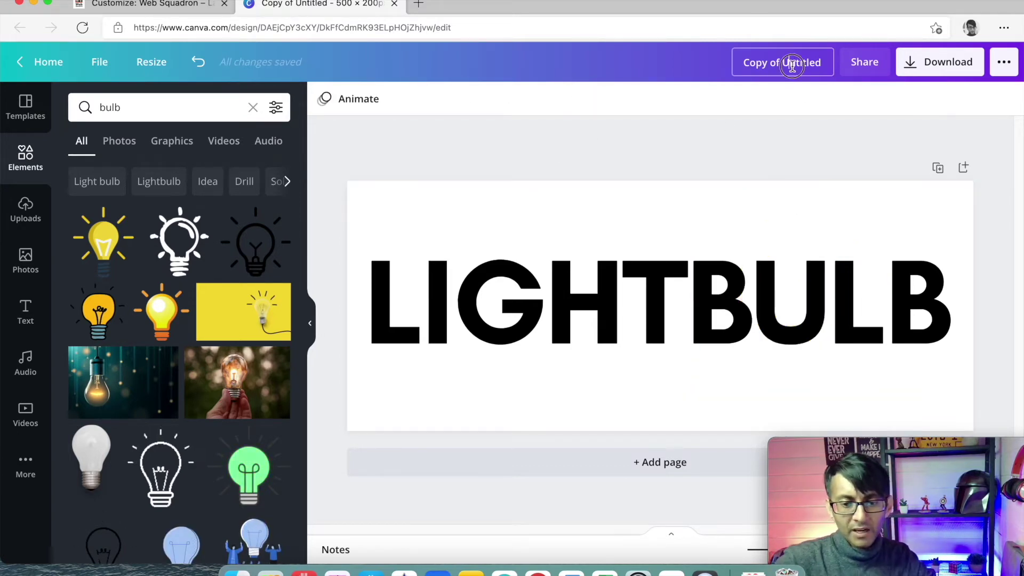
Name the design Lightbulb Black and download it as a PNG.
{"action": "left_click", "coordinate": [793, 65]}
{"action": "type", "text": "Lightbulb Black"}
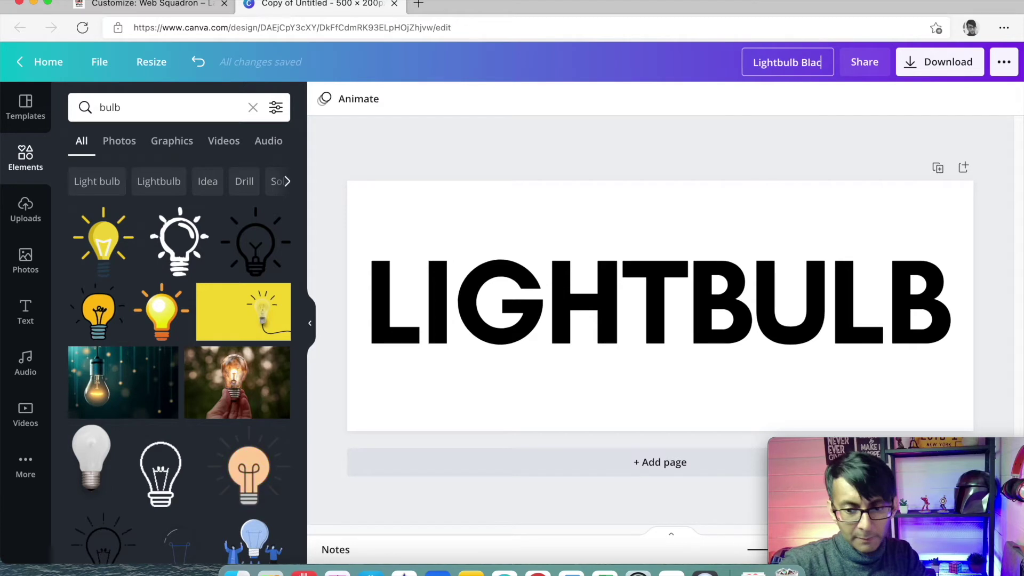
{"action": "left_click", "coordinate": [914, 63]}
{"action": "left_click", "coordinate": [901, 329]}
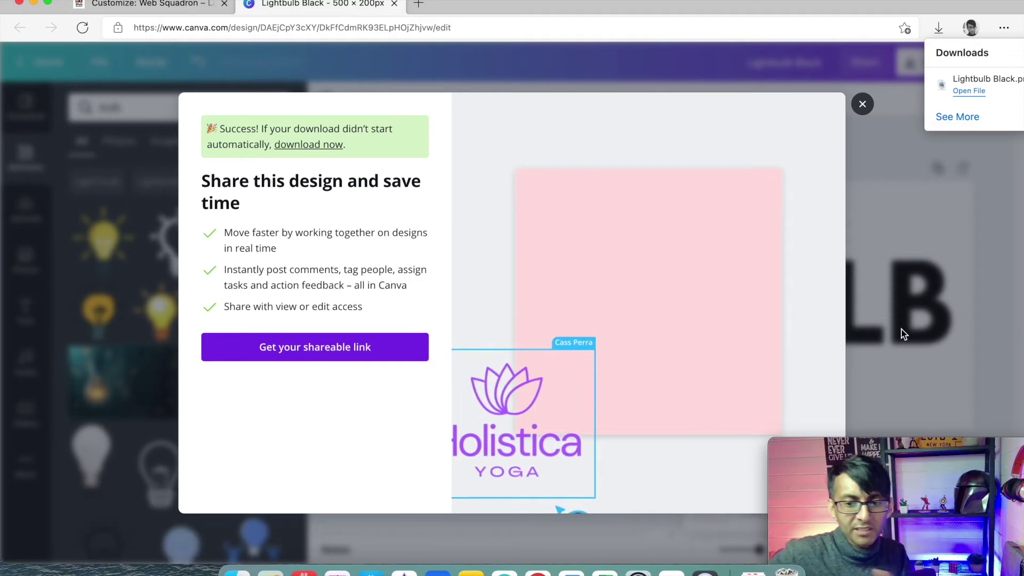
{"action": "left_click", "coordinate": [860, 104]}
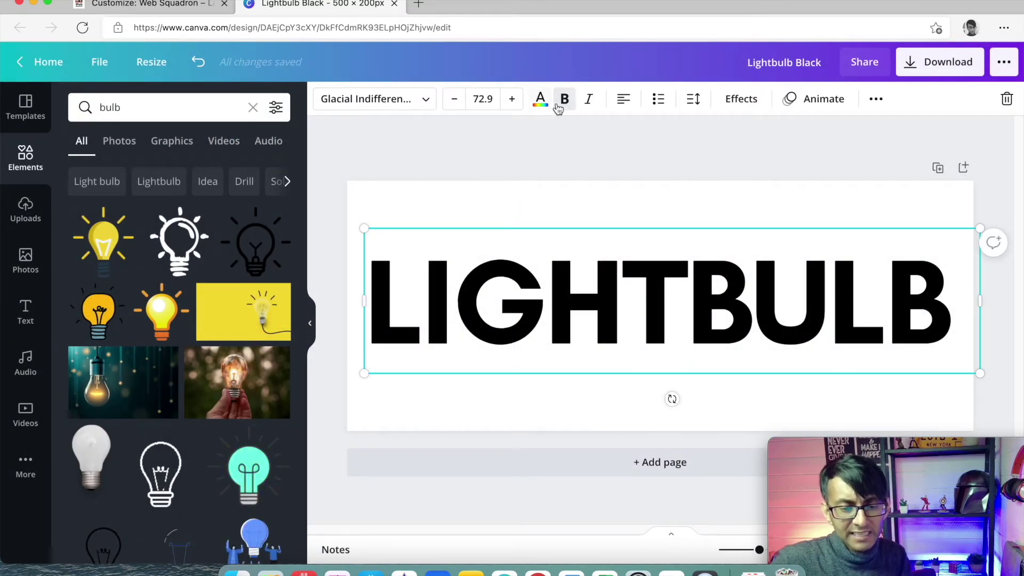
Recolour the LIGHTBULB text white.
{"action": "left_click", "coordinate": [539, 99]}
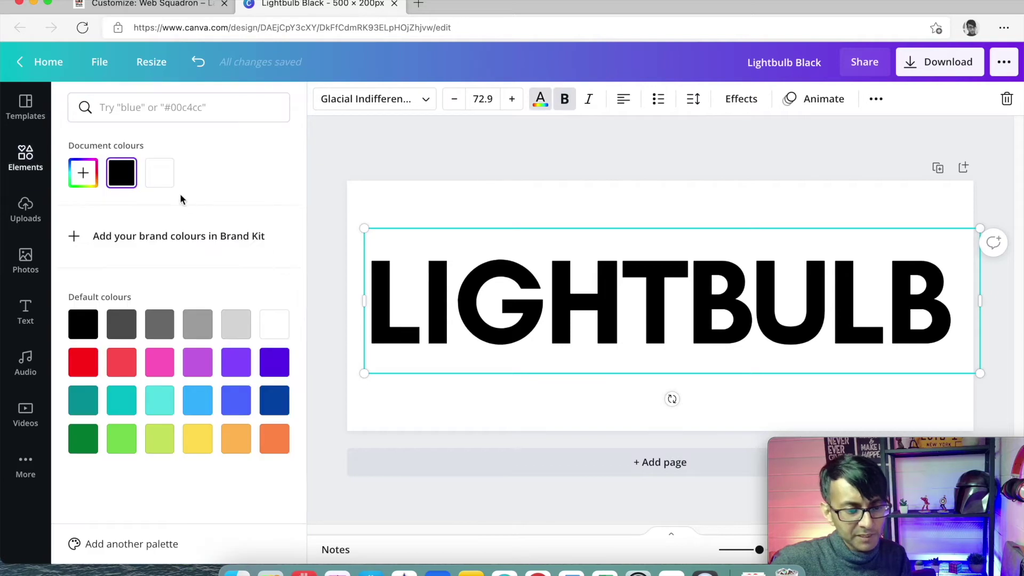
{"action": "left_click", "coordinate": [159, 172]}
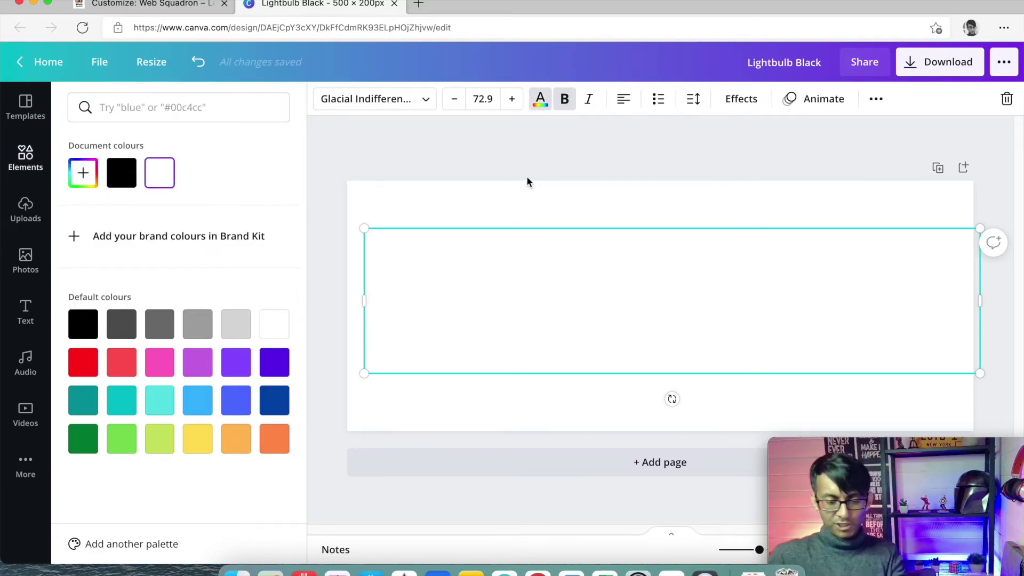
{"action": "left_click", "coordinate": [581, 168]}
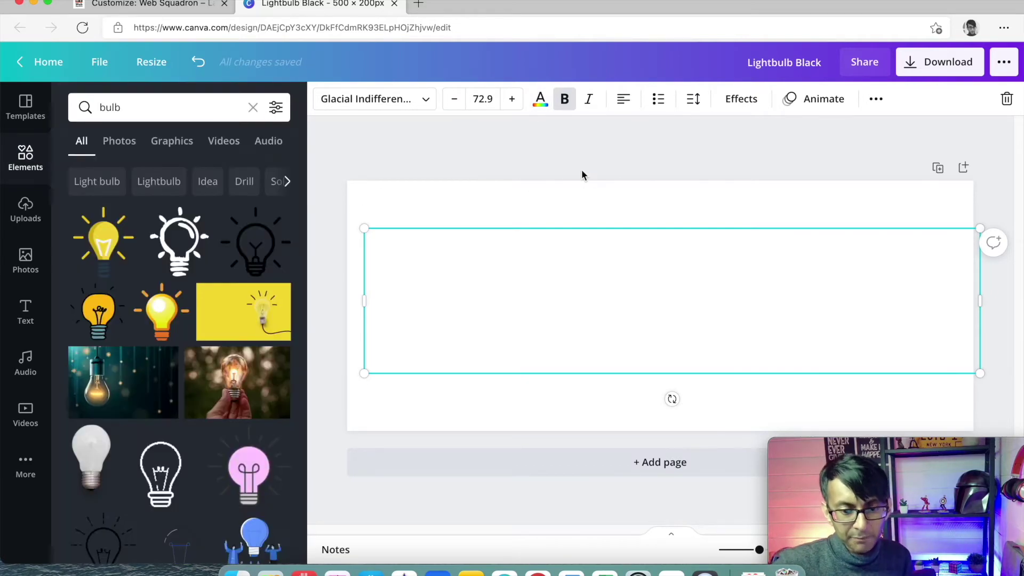
{"action": "left_click", "coordinate": [577, 192]}
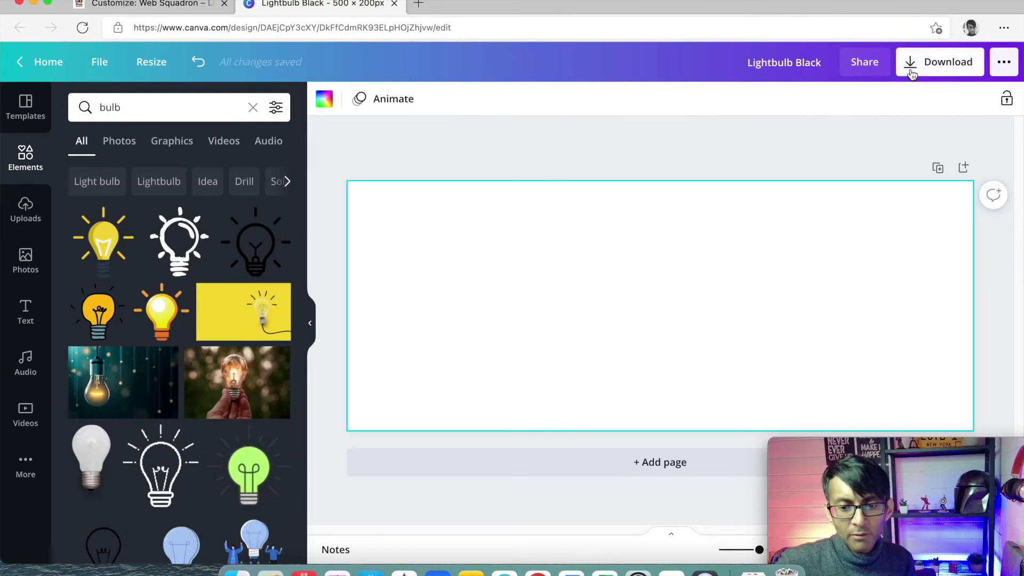
Rename the design as Lightbulb White Transparent.
{"action": "double_click", "coordinate": [806, 62]}
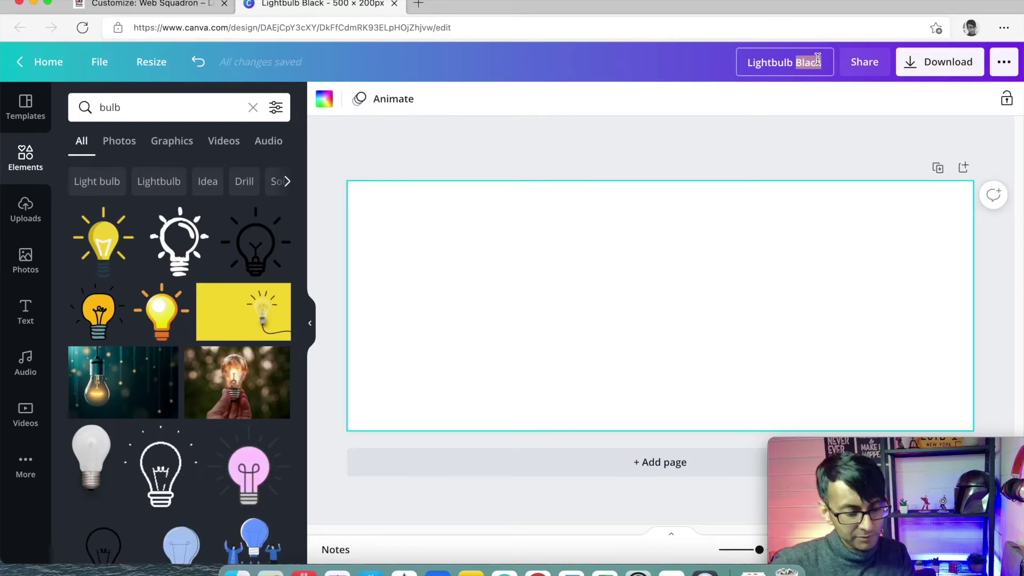
{"action": "type", "text": "White Tras"}
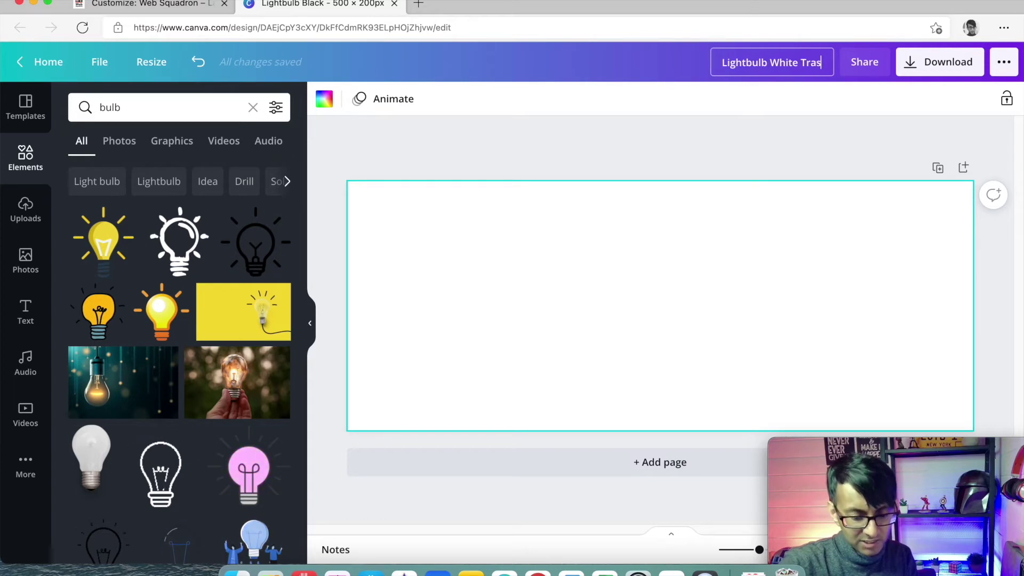
{"action": "key", "text": "BackSpace"}
{"action": "type", "text": "ns"}
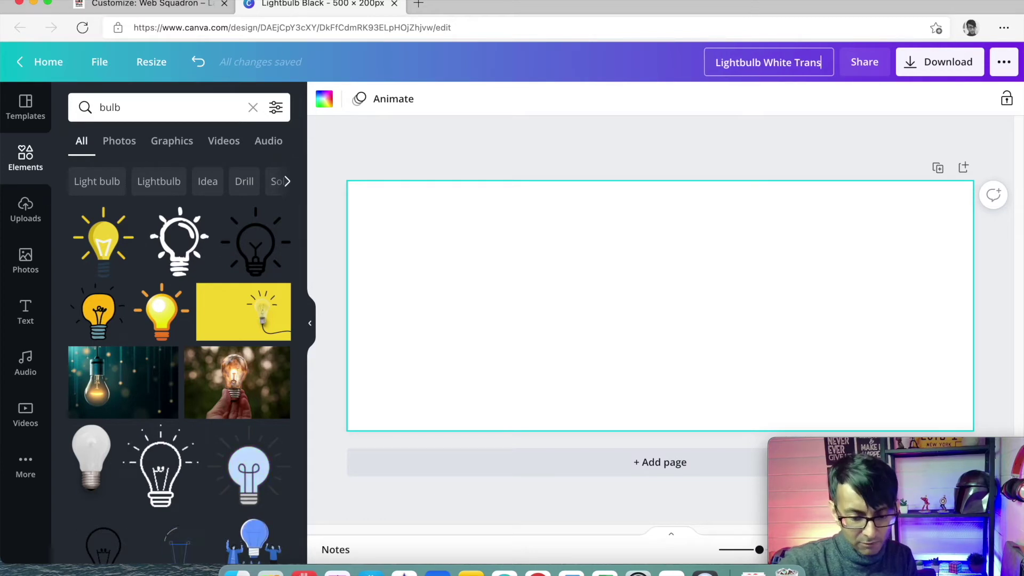
{"action": "type", "text": "parewnt"}
{"action": "key", "text": "BackSpace"}
{"action": "key", "text": "BackSpace"}
{"action": "key", "text": "BackSpace"}
{"action": "type", "text": "nt"}
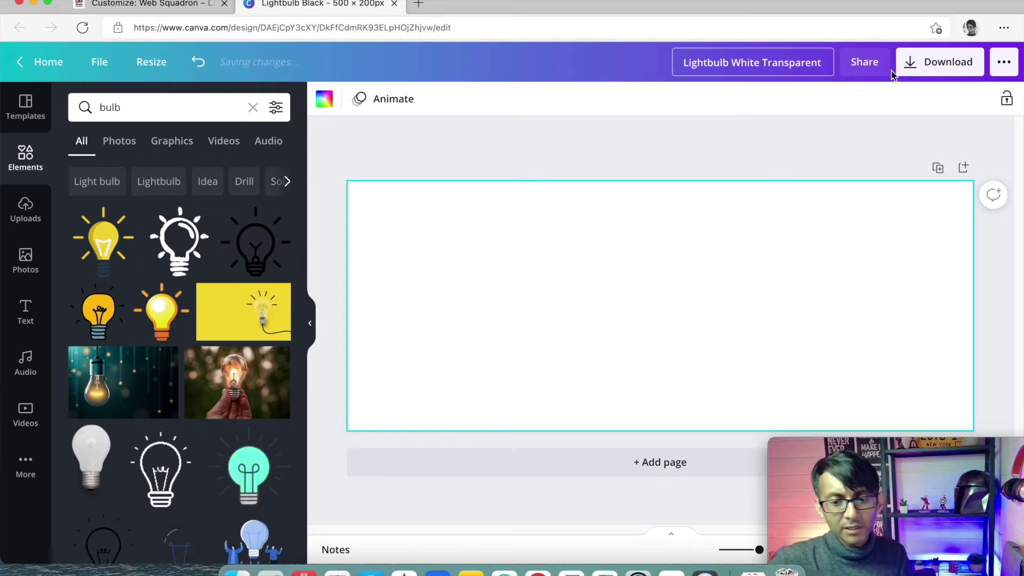
{"action": "left_click", "coordinate": [853, 146]}
Download the white logo as a 500 × 200 px PNG with a transparent background.
{"action": "left_click", "coordinate": [924, 73]}
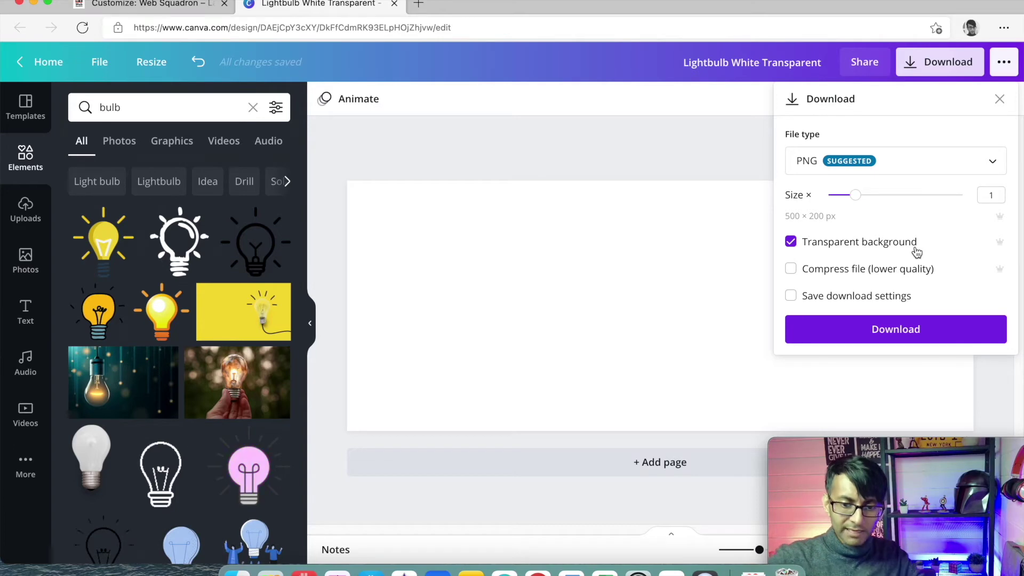
{"action": "left_click", "coordinate": [899, 329]}
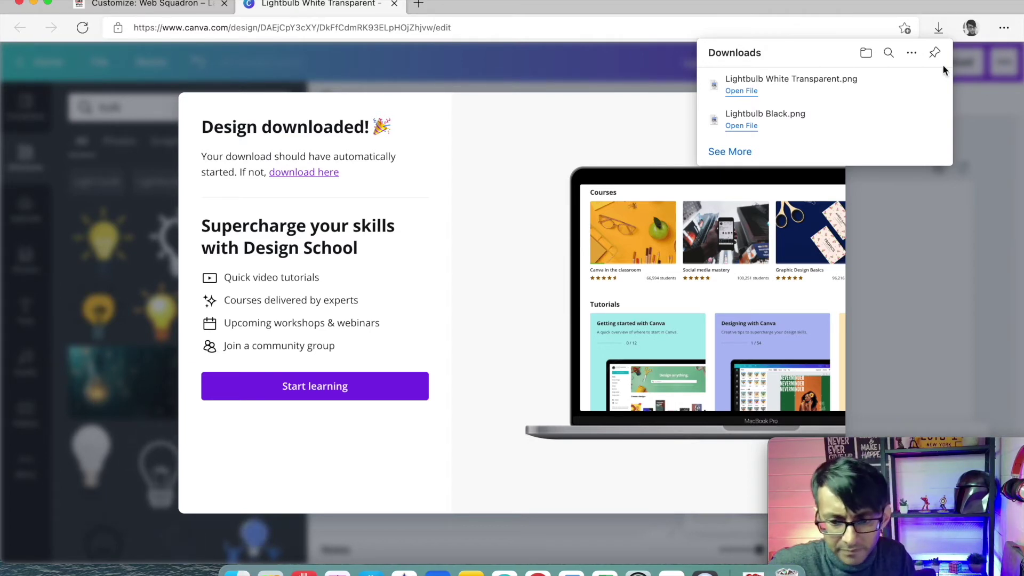
{"action": "left_click", "coordinate": [1010, 178]}
{"action": "left_click", "coordinate": [1011, 179]}
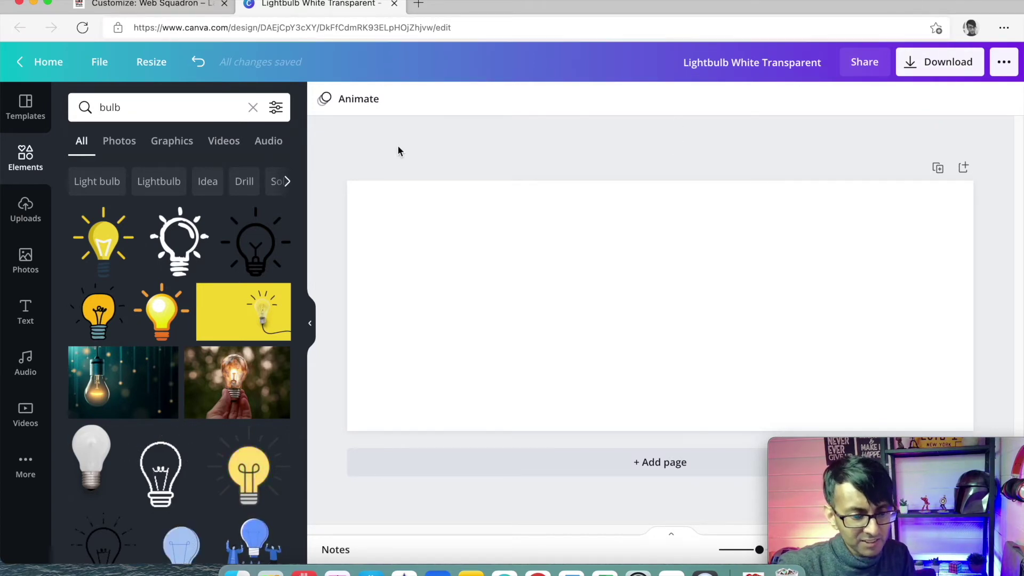
Undo the Lightbulb White Transparent renaming and the white text colour.
{"action": "key", "text": "super+z"}
{"action": "key", "text": "super+z"}
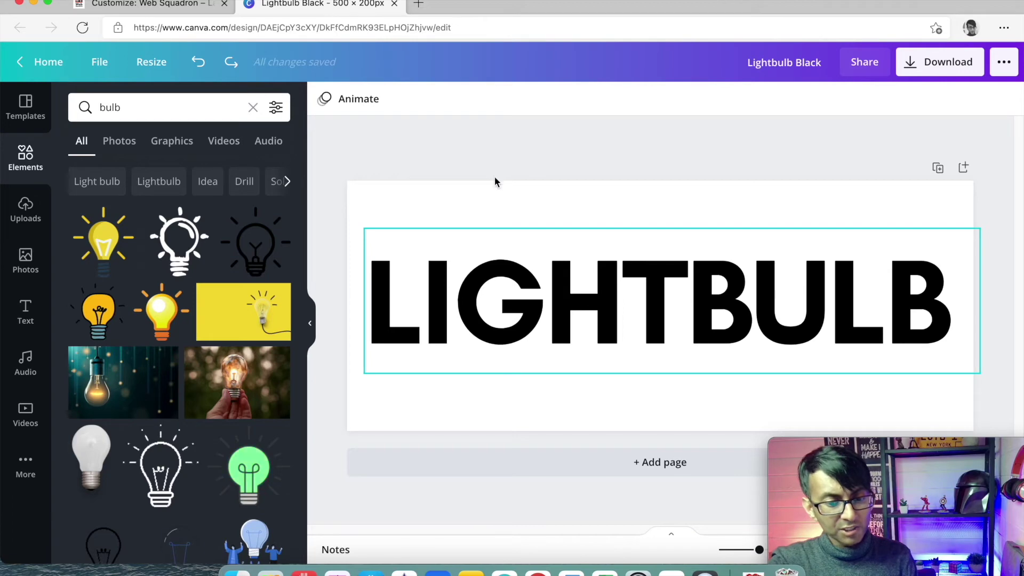
Make a copy of the Lightbulb Black design and close the original design's browser tab.
{"action": "left_click", "coordinate": [91, 64]}
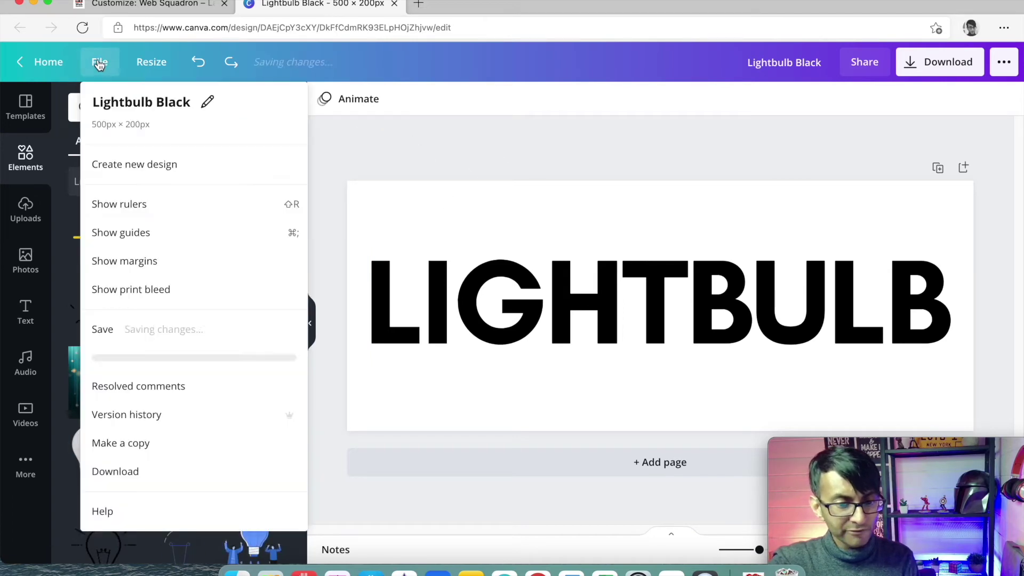
{"action": "left_click", "coordinate": [171, 443]}
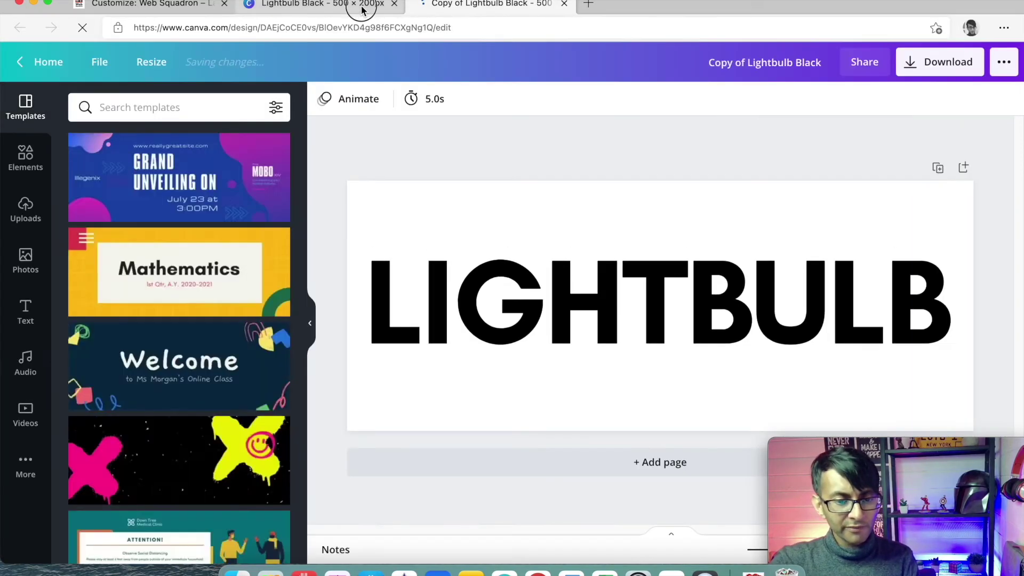
{"action": "left_click", "coordinate": [359, 7]}
{"action": "left_click", "coordinate": [394, 4]}
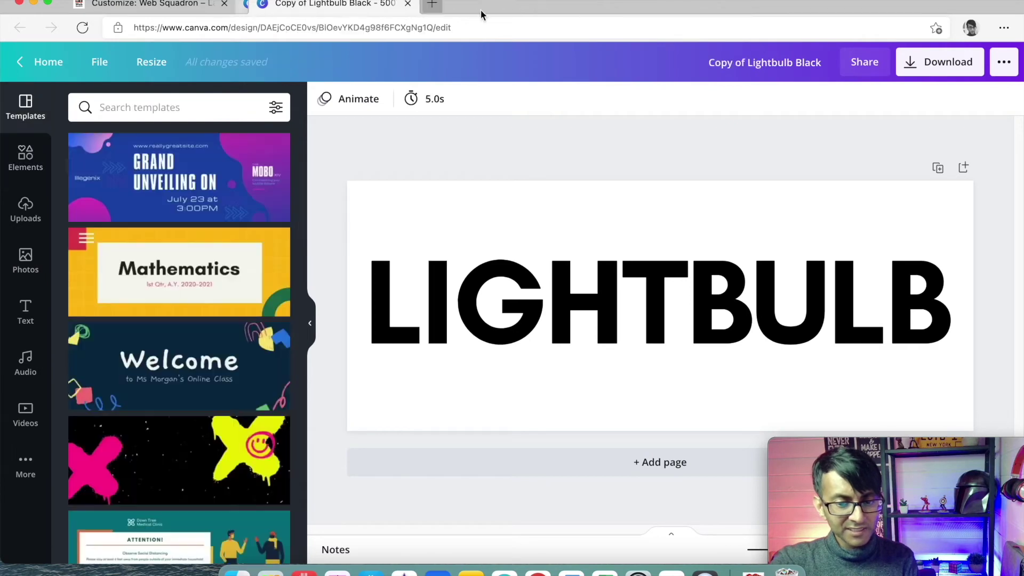
Rename the copied design as Lightbulb Black Square.
{"action": "left_click_drag", "start_coordinate": [748, 63], "coordinate": [684, 66]}
{"action": "key", "text": "BackSpace"}
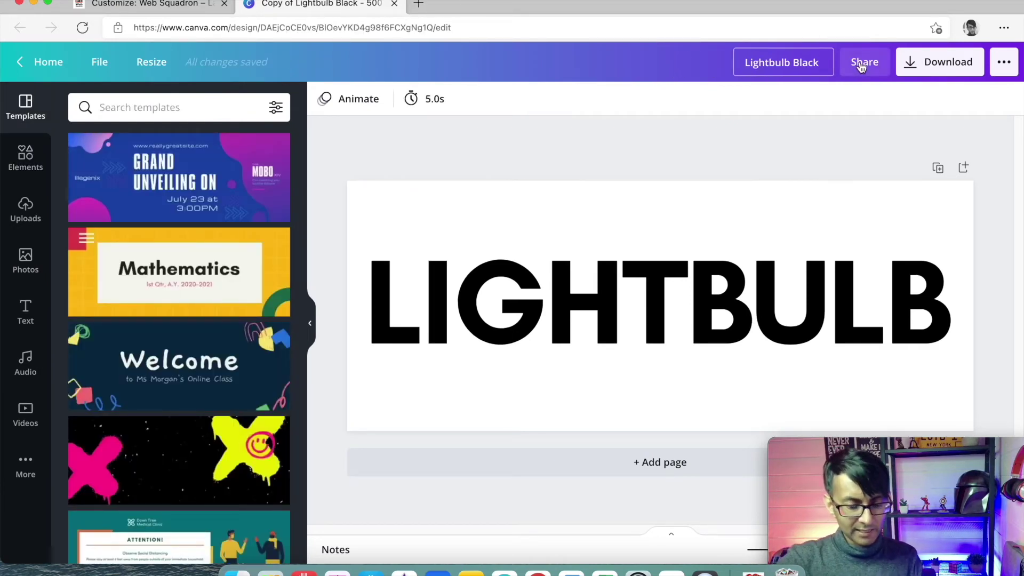
{"action": "type", "text": "Square"}
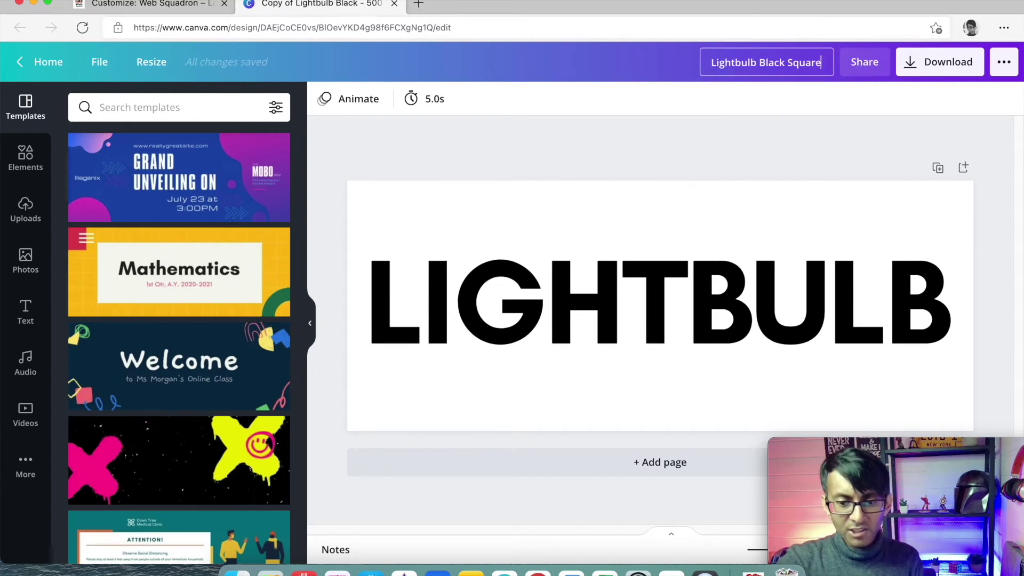
{"action": "key", "text": "Return"}
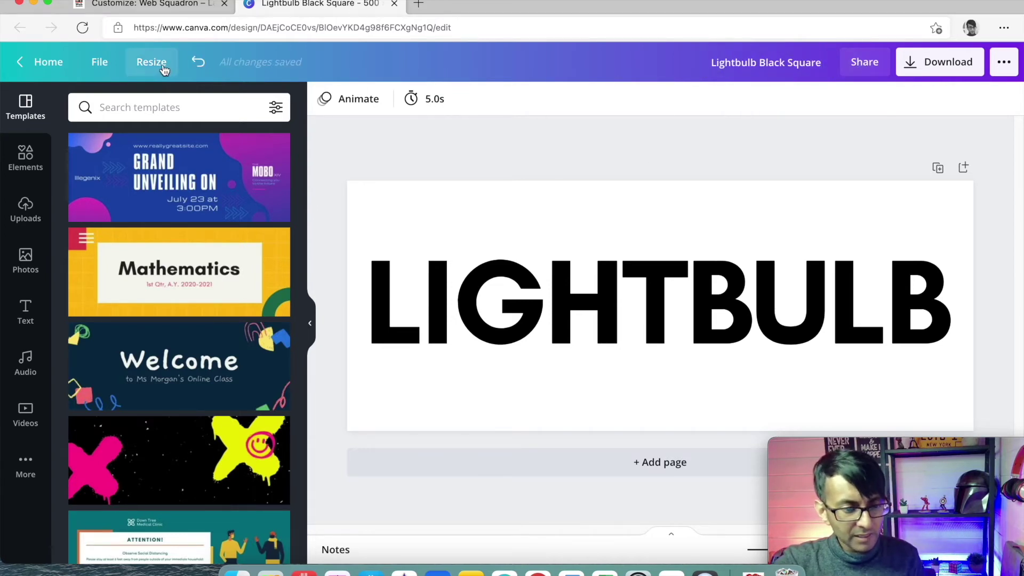
Create a resized copy of the design at a custom size of 500 × 500 px.
{"action": "left_click", "coordinate": [151, 62]}
{"action": "left_click_drag", "start_coordinate": [247, 159], "coordinate": [206, 160]}
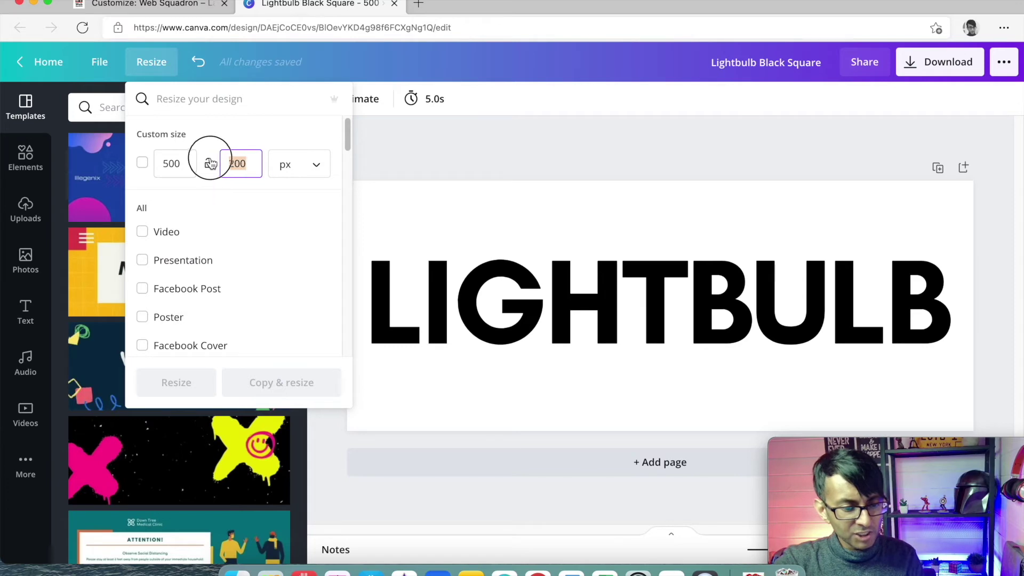
{"action": "type", "text": "500"}
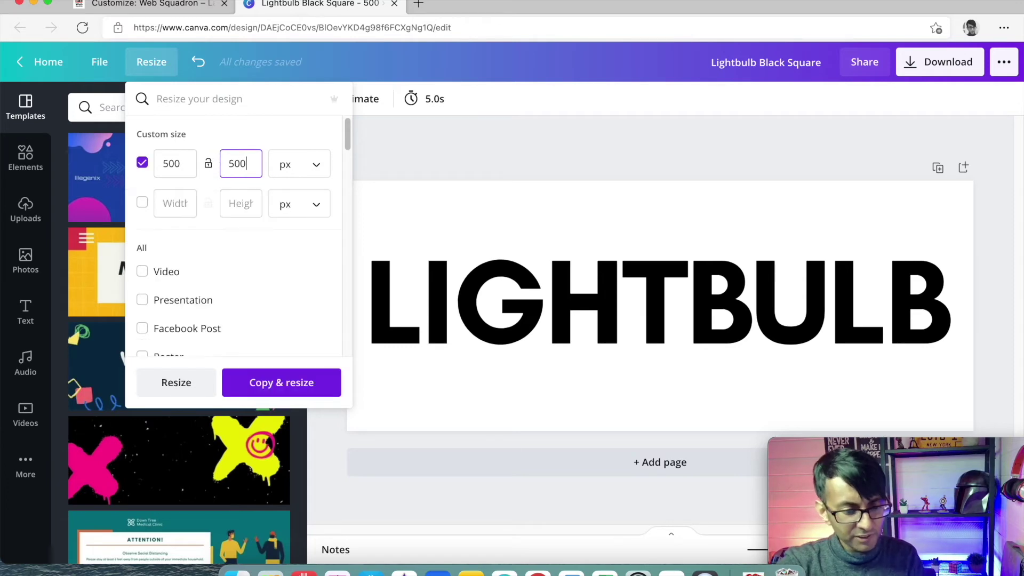
{"action": "left_click", "coordinate": [284, 383]}
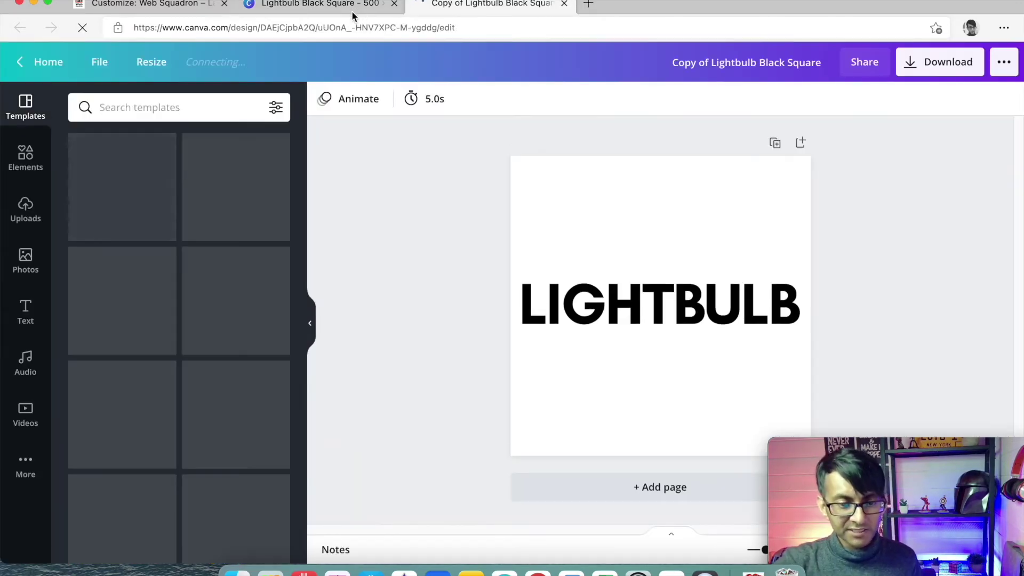
Close the original design's browser tab and rename the resized copy as Lightbulb Black Square.
{"action": "left_click", "coordinate": [320, 4]}
{"action": "left_click", "coordinate": [394, 3]}
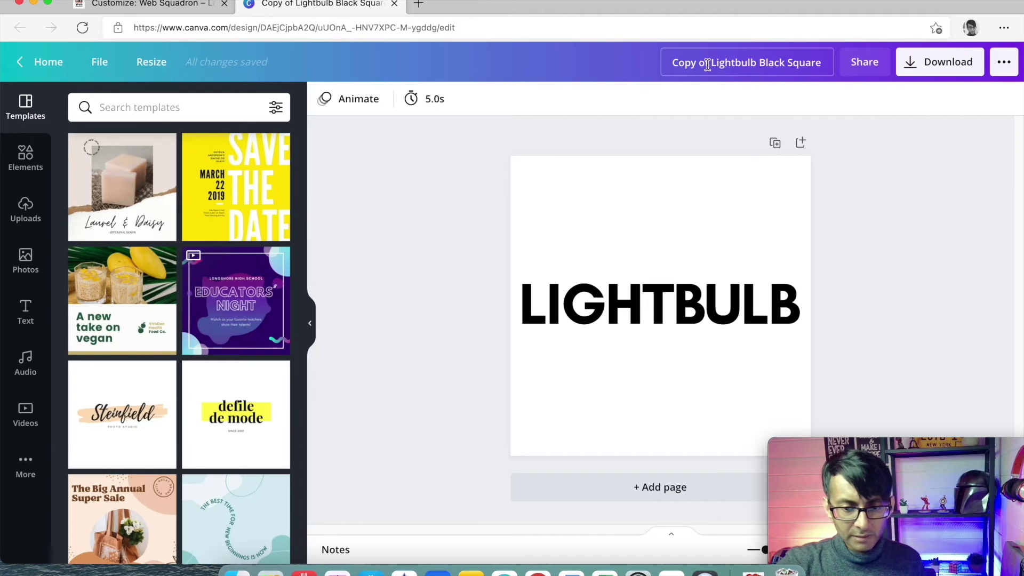
{"action": "left_click_drag", "start_coordinate": [707, 65], "coordinate": [604, 62]}
{"action": "key", "text": "BackSpace"}
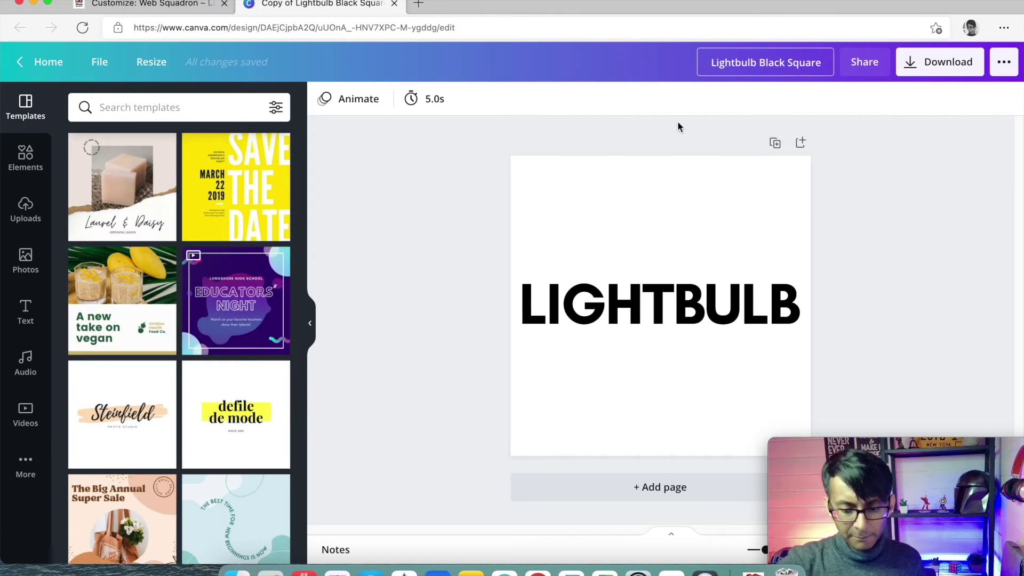
Show the page margins and scale the LIGHTBULB text down to font size 62.2.
{"action": "left_click", "coordinate": [708, 309]}
{"action": "left_click", "coordinate": [99, 63]}
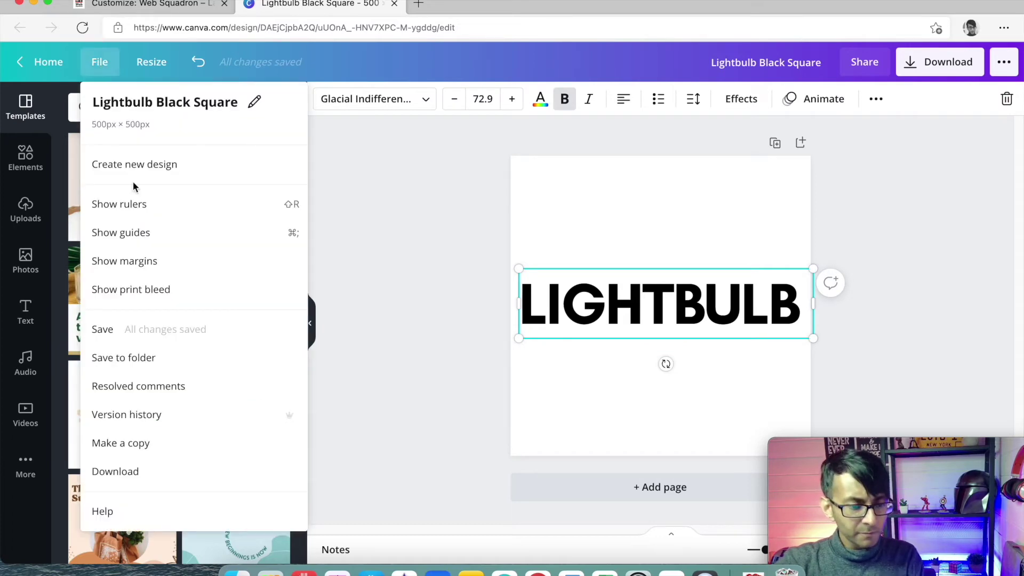
{"action": "left_click", "coordinate": [159, 266]}
{"action": "left_click", "coordinate": [708, 323]}
{"action": "left_click_drag", "start_coordinate": [812, 342], "coordinate": [792, 332]}
{"action": "left_click_drag", "start_coordinate": [519, 329], "coordinate": [540, 329]}
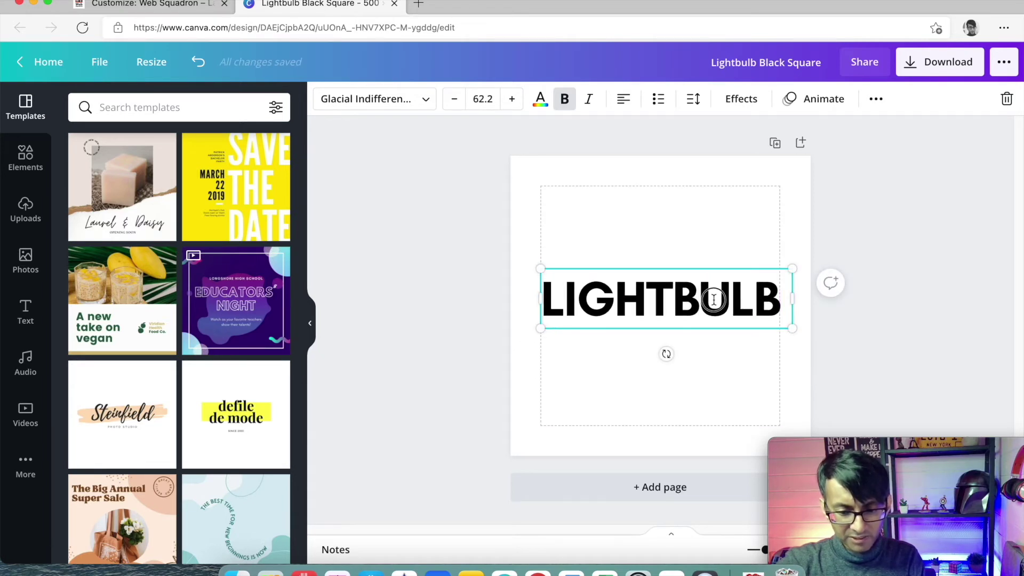
{"action": "left_click", "coordinate": [891, 222]}
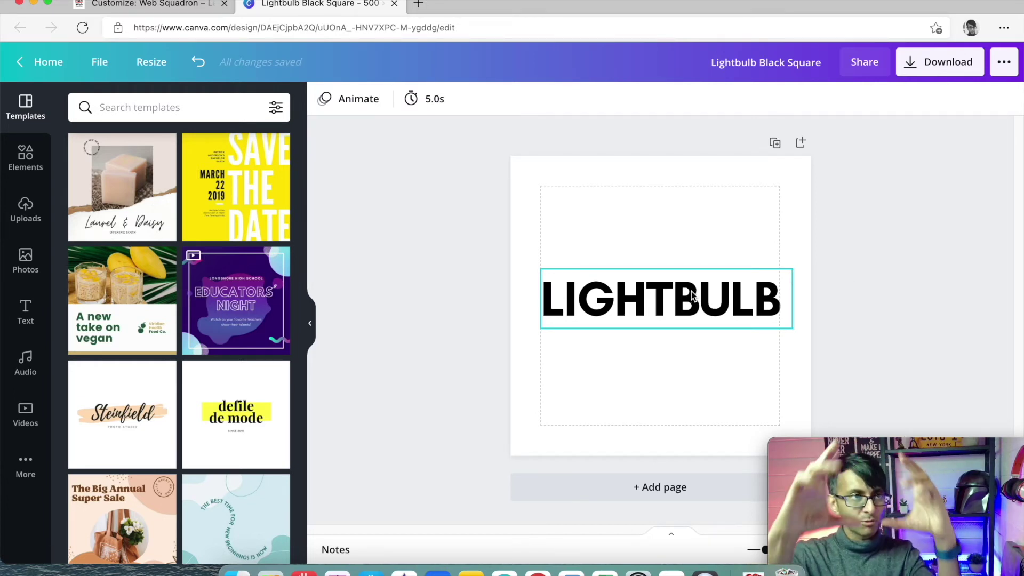
Scale the LIGHTBULB text down further and centre it inside the page margins.
{"action": "left_click", "coordinate": [742, 297]}
{"action": "left_click_drag", "start_coordinate": [786, 269], "coordinate": [763, 279]}
{"action": "left_click_drag", "start_coordinate": [648, 302], "coordinate": [658, 305]}
{"action": "left_click", "coordinate": [887, 259]}
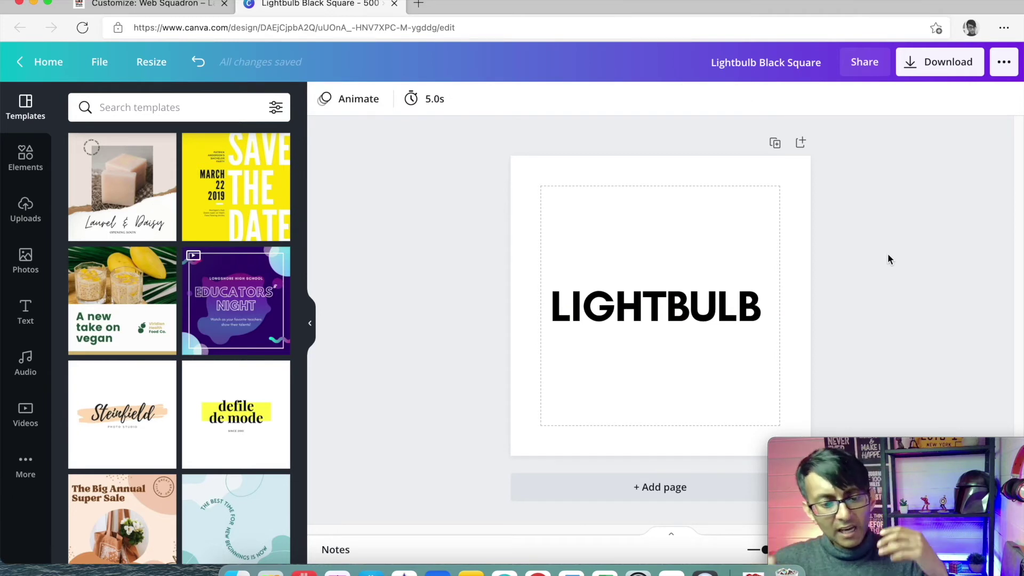
Try a yellow background colour on the square page and undo it.
{"action": "left_click", "coordinate": [741, 234]}
{"action": "left_click", "coordinate": [321, 100]}
{"action": "left_click", "coordinate": [197, 434]}
{"action": "left_click", "coordinate": [356, 286]}
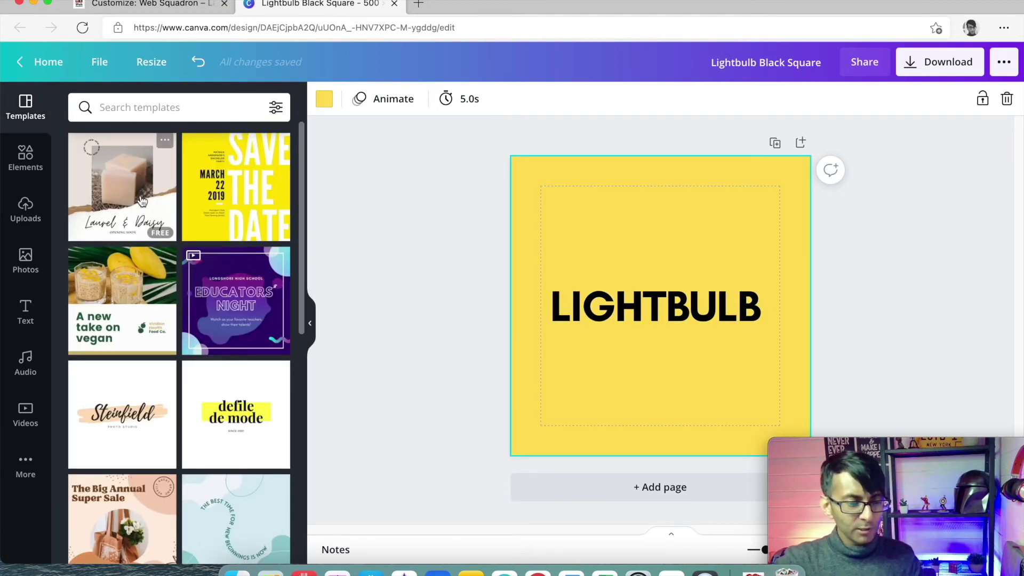
{"action": "scroll", "coordinate": [259, 328], "scroll_direction": "down", "scroll_amount": 5}
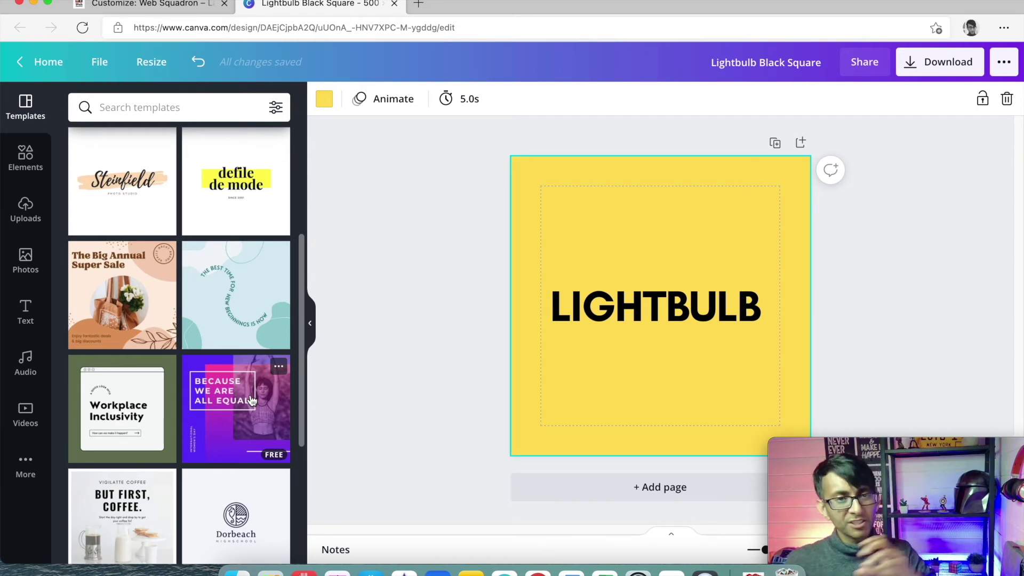
{"action": "left_click", "coordinate": [397, 336]}
{"action": "key", "text": "super+z"}
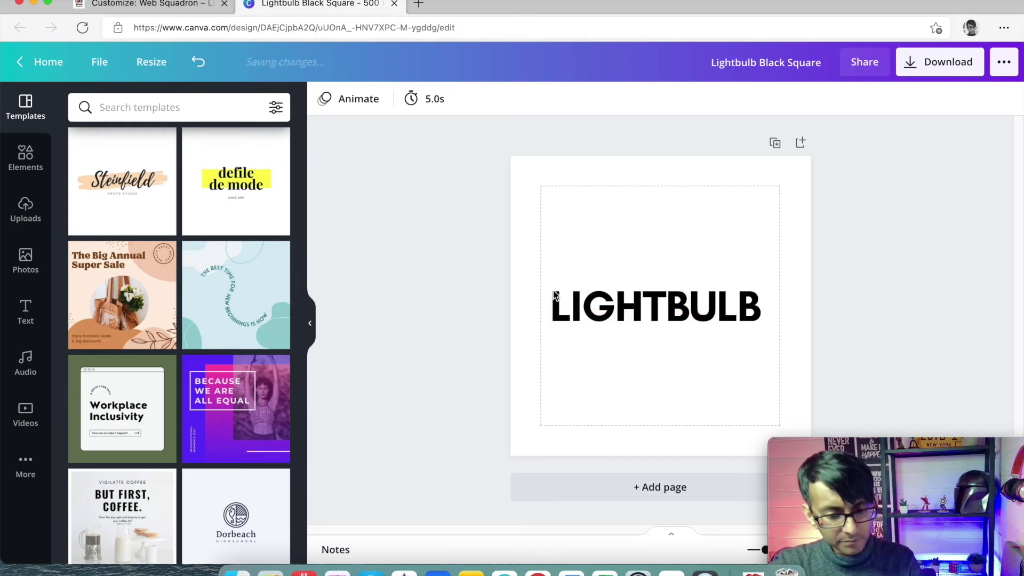
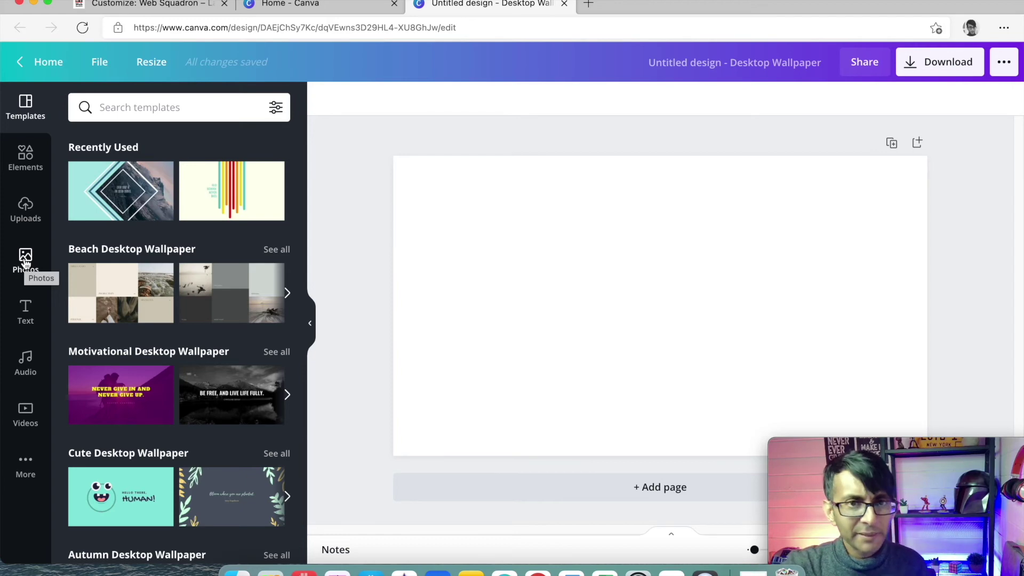
Search the photo library for lightbulb and browse the recently used photos for a hanging lightbulb picture.
{"action": "left_click", "coordinate": [25, 261]}
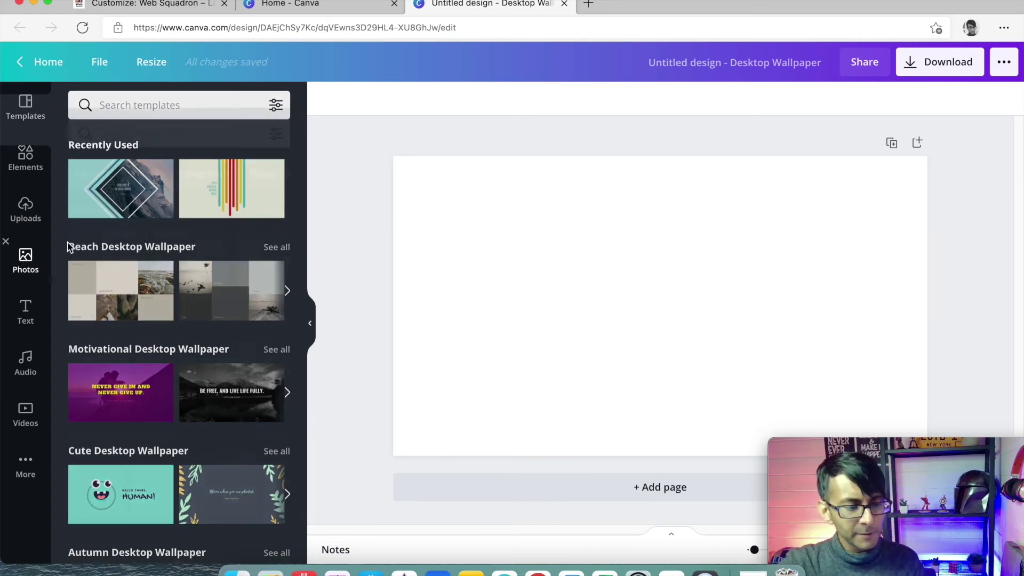
{"action": "left_click", "coordinate": [210, 110]}
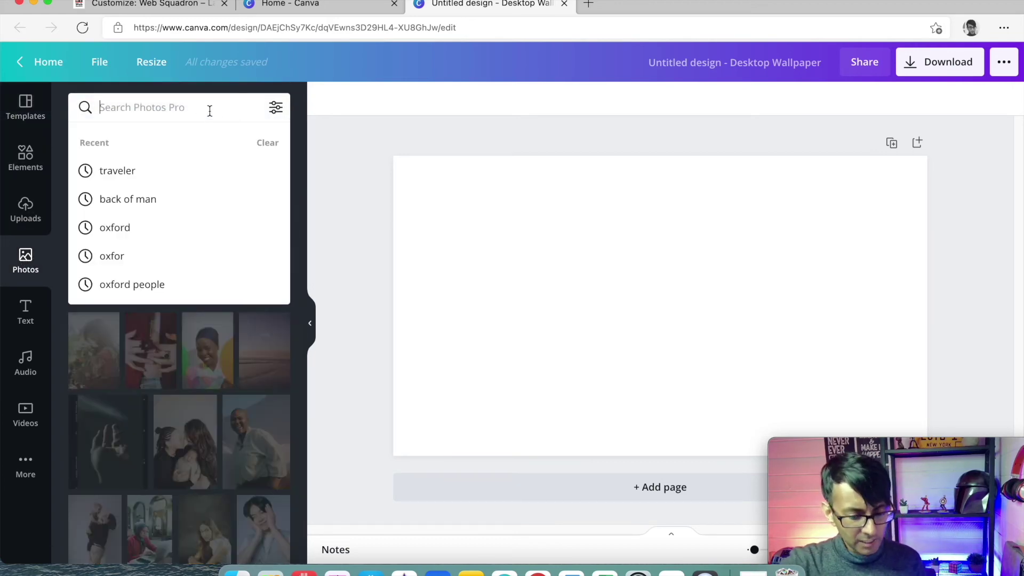
{"action": "type", "text": "lightbul"}
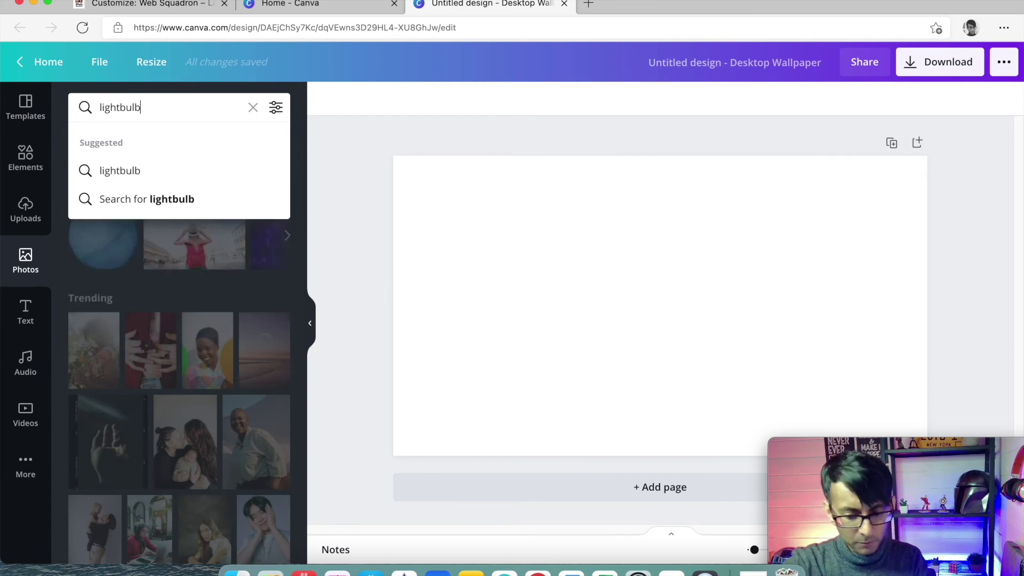
{"action": "type", "text": "b"}
{"action": "key", "text": "Return"}
{"action": "scroll", "coordinate": [156, 408], "scroll_direction": "down", "scroll_amount": 7}
{"action": "scroll", "coordinate": [155, 407], "scroll_direction": "down", "scroll_amount": 10}
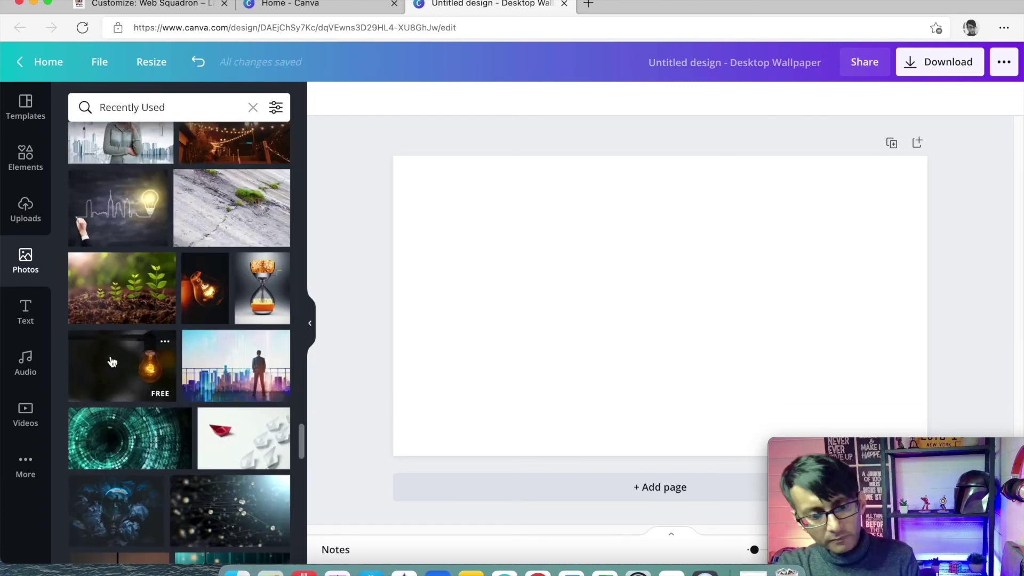
Try the dark hanging lightbulb photo as a free-standing image on the blank wallpaper page and delete it.
{"action": "left_click_drag", "start_coordinate": [105, 364], "coordinate": [524, 243]}
{"action": "left_click_drag", "start_coordinate": [684, 341], "coordinate": [664, 323]}
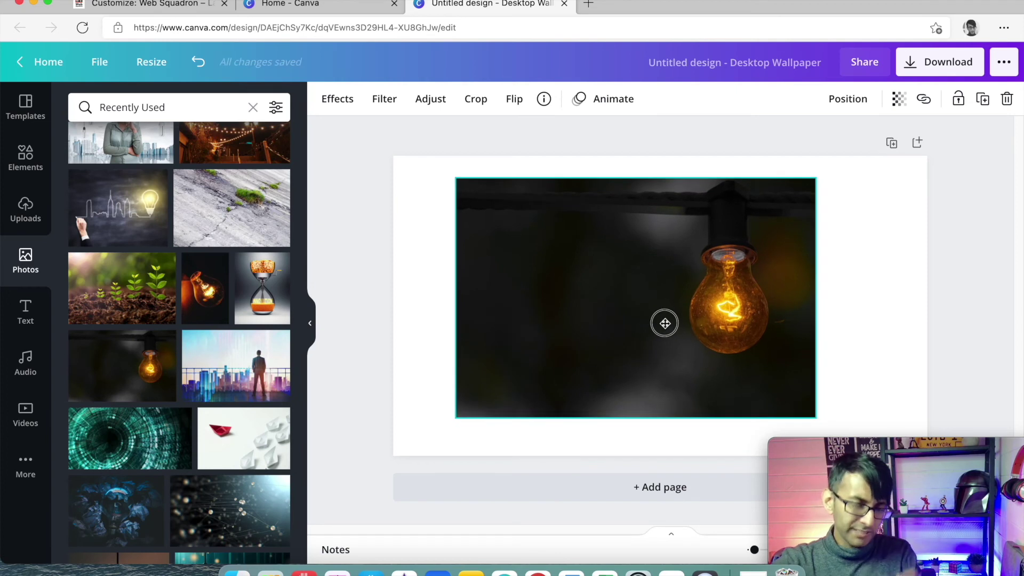
{"action": "key", "text": "Delete"}
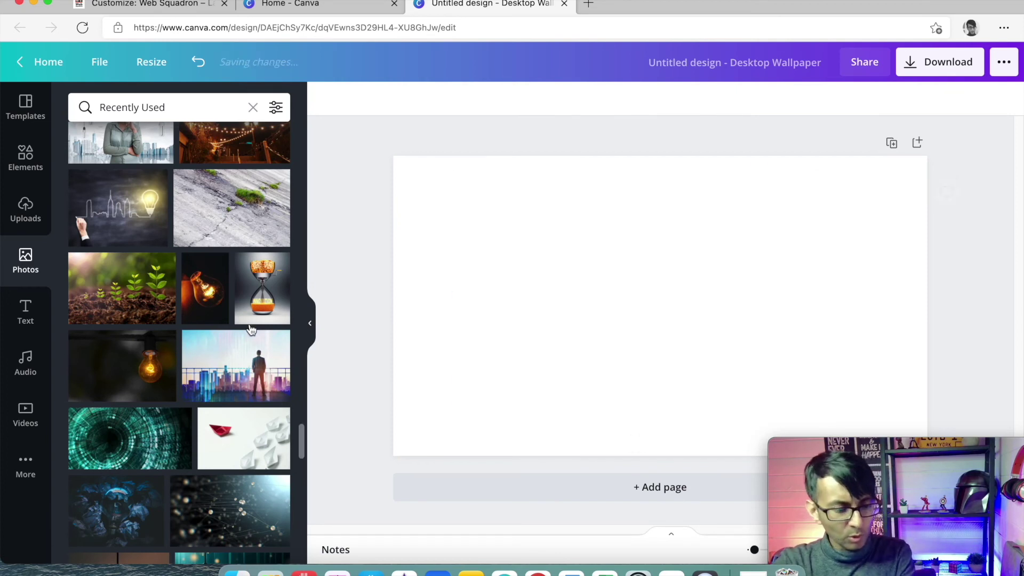
Fill the whole page with the dark hanging lightbulb photo and rename the design as Web Image.
{"action": "left_click_drag", "start_coordinate": [122, 365], "coordinate": [406, 283]}
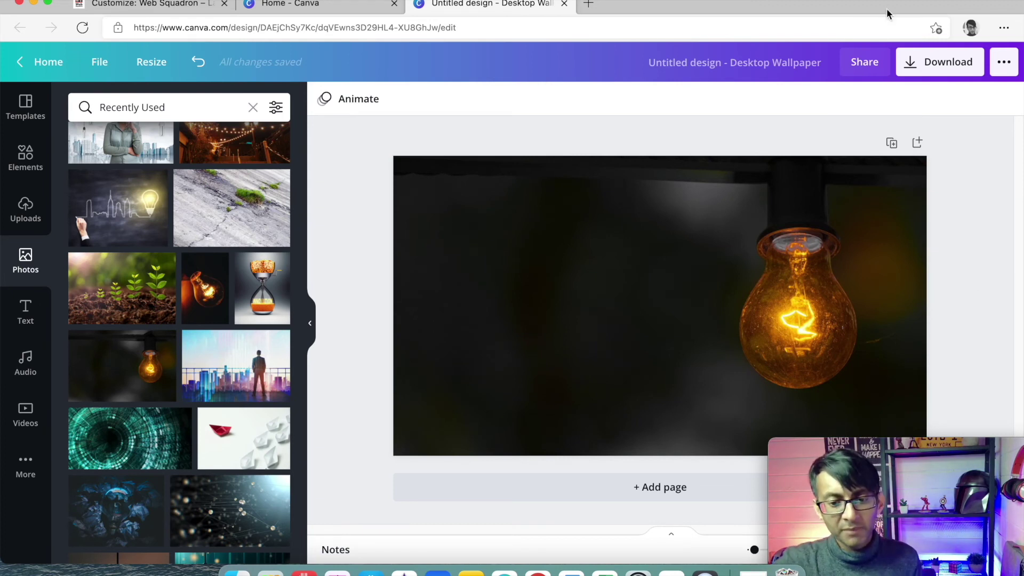
{"action": "left_click", "coordinate": [797, 72]}
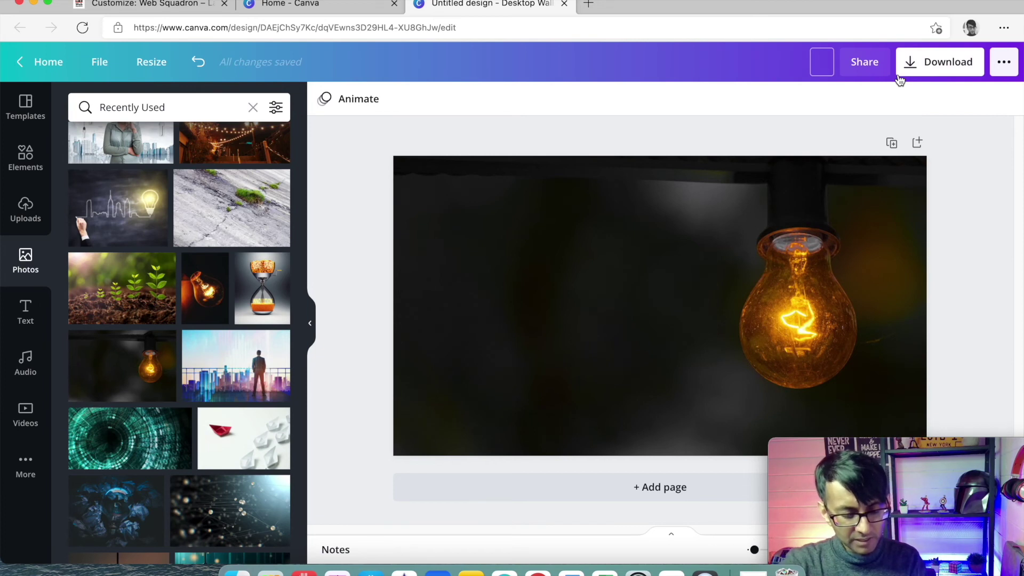
{"action": "type", "text": "Web Image"}
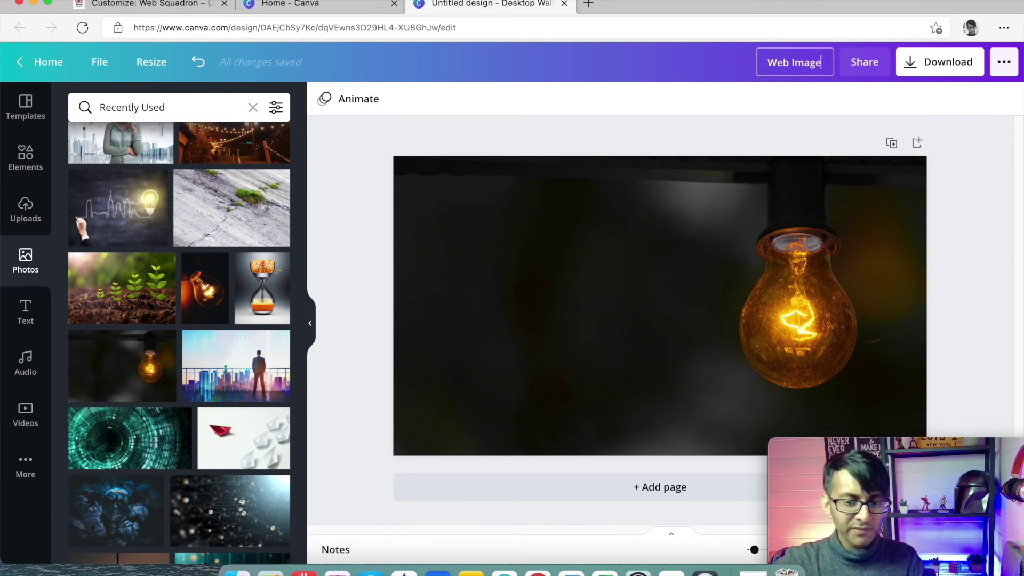
Download the lightbulb photo page as a 1920 × 1080 px PNG and continue editing.
{"action": "left_click", "coordinate": [917, 70]}
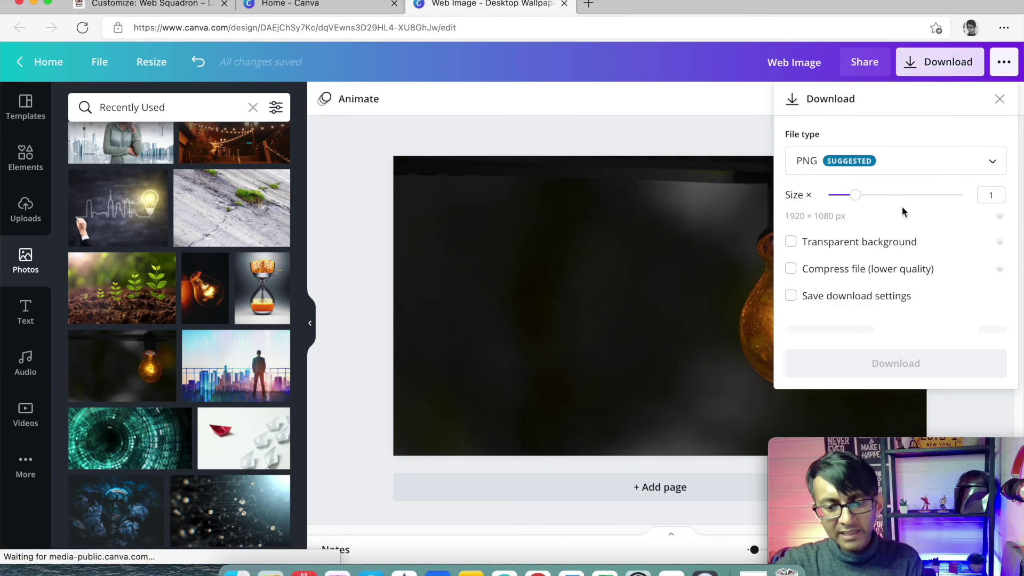
{"action": "left_click", "coordinate": [917, 335]}
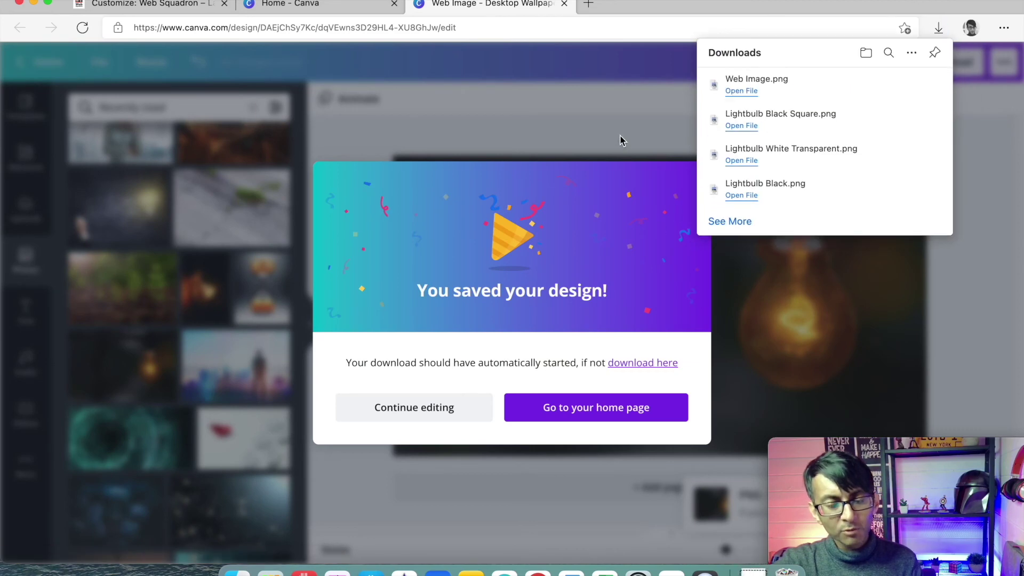
{"action": "left_click", "coordinate": [620, 136]}
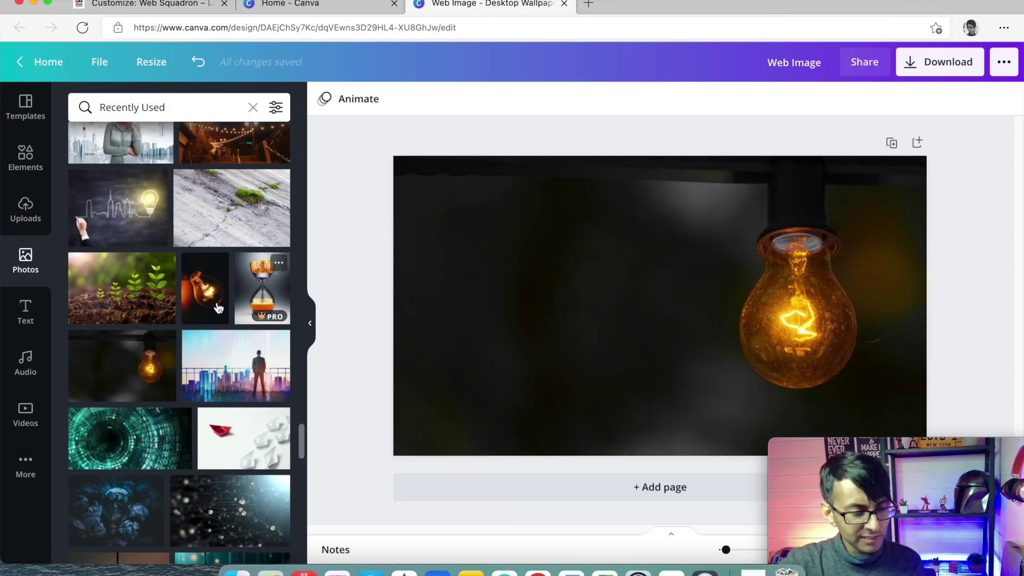
Replace the page background with the photo of a man overlooking a city skyline and download it as a PNG.
{"action": "left_click_drag", "start_coordinate": [226, 389], "coordinate": [411, 210]}
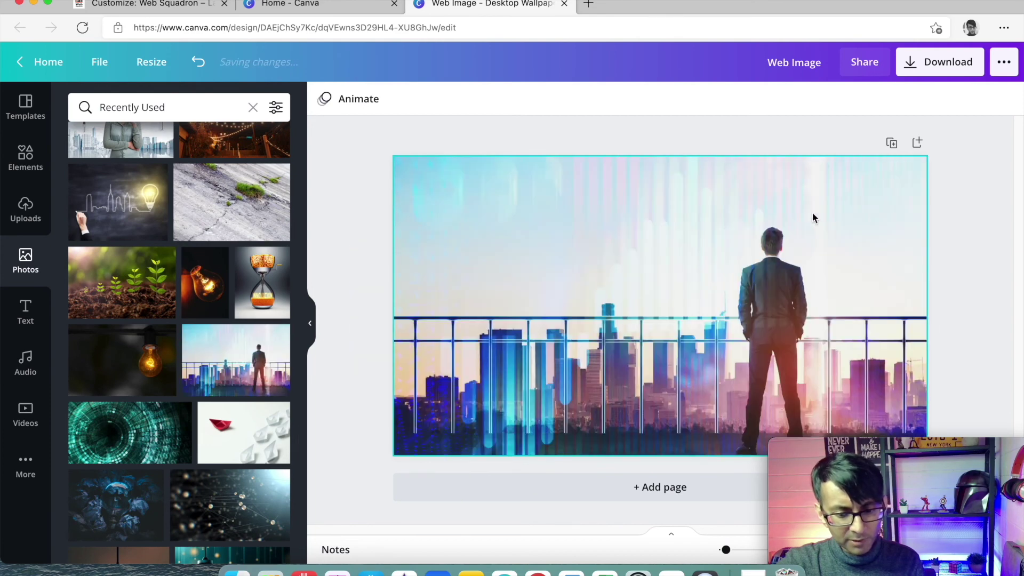
{"action": "left_click", "coordinate": [919, 73]}
{"action": "left_click", "coordinate": [909, 334]}
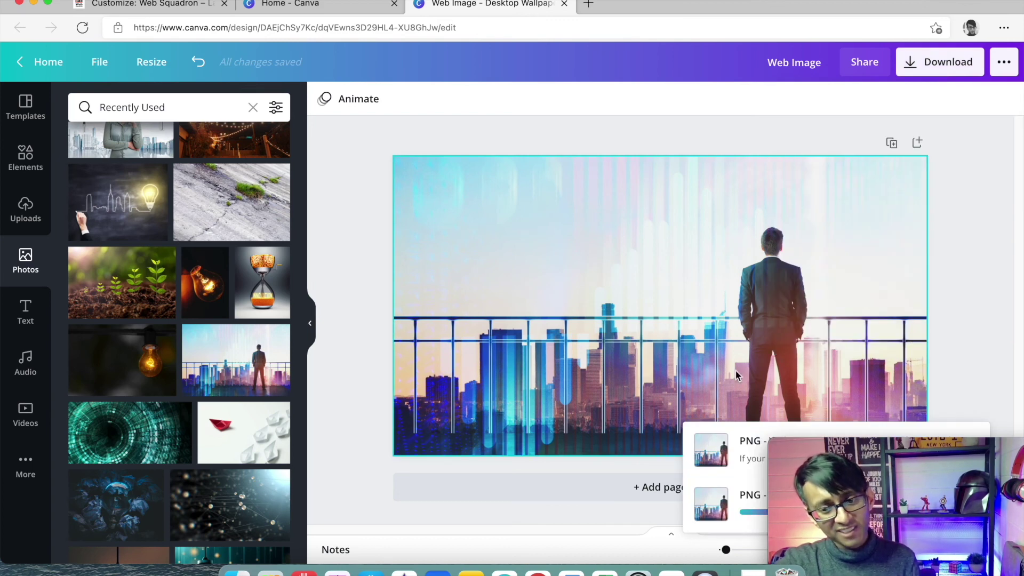
{"action": "scroll", "coordinate": [246, 367], "scroll_direction": "down", "scroll_amount": 3}
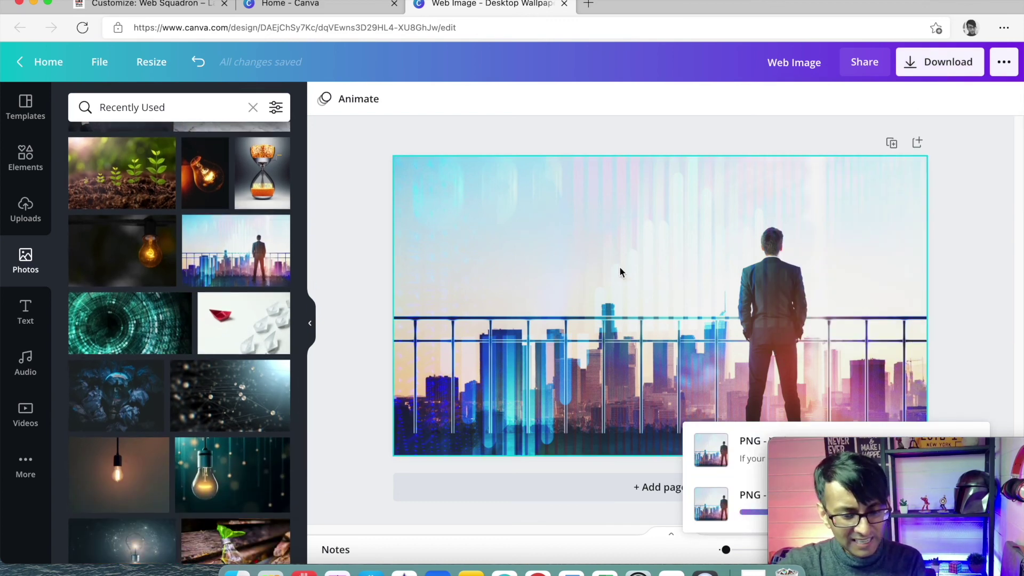
{"action": "scroll", "coordinate": [148, 305], "scroll_direction": "down", "scroll_amount": 5}
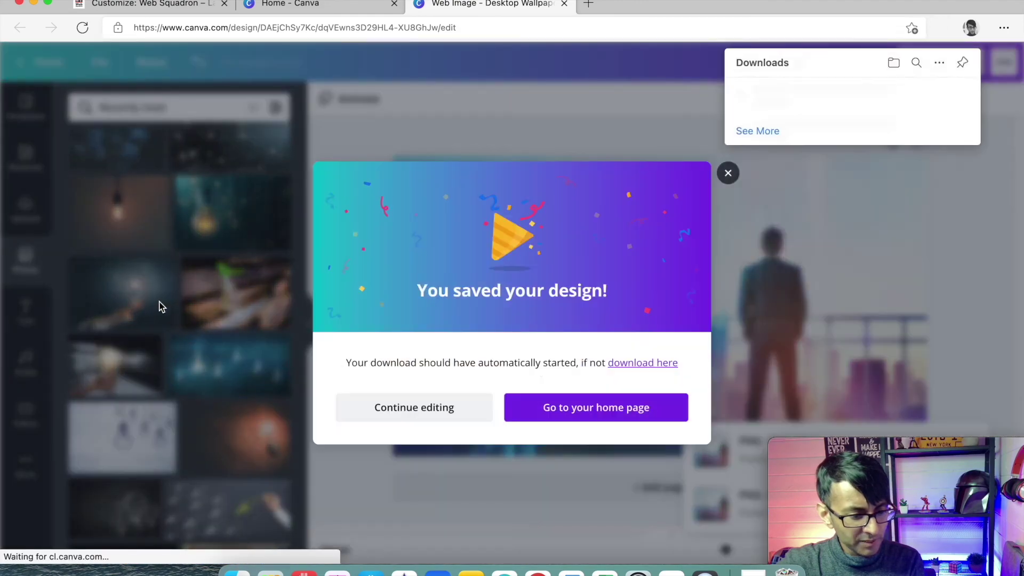
{"action": "left_click", "coordinate": [598, 149]}
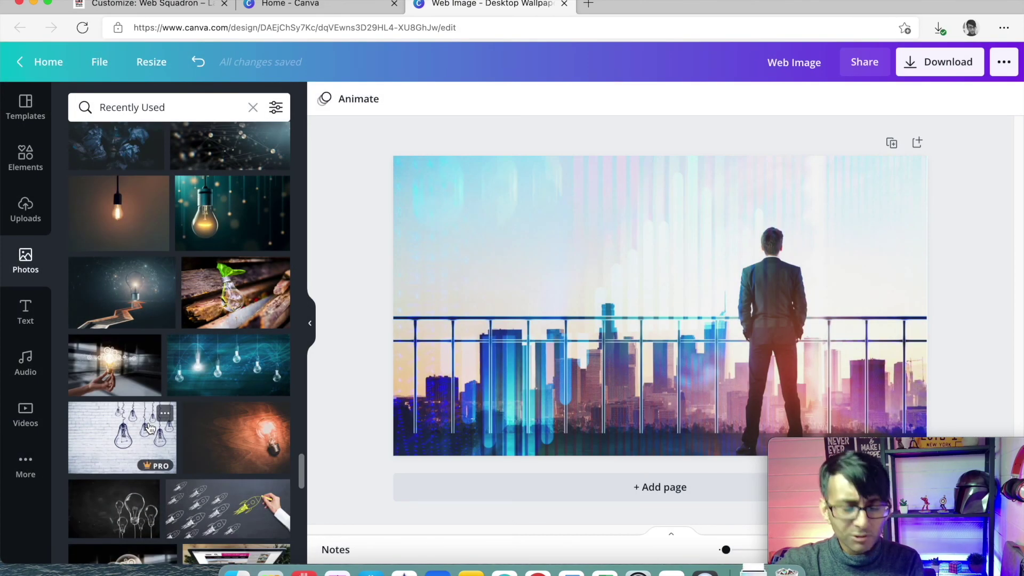
Switch to the Downloads folder in Finder and select Web Image.png.
{"action": "scroll", "coordinate": [150, 426], "scroll_direction": "down", "scroll_amount": 5}
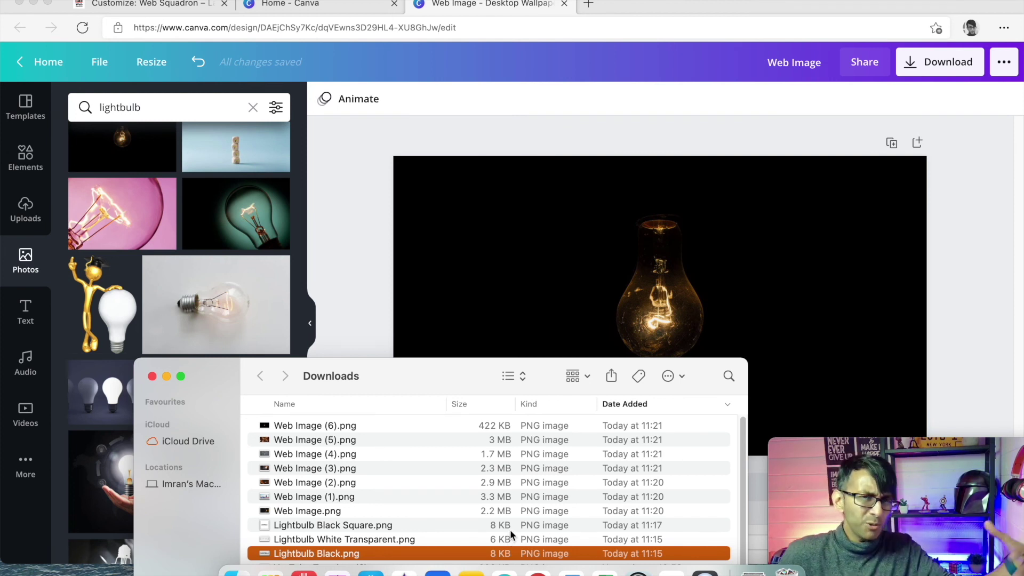
{"action": "left_click", "coordinate": [341, 513]}
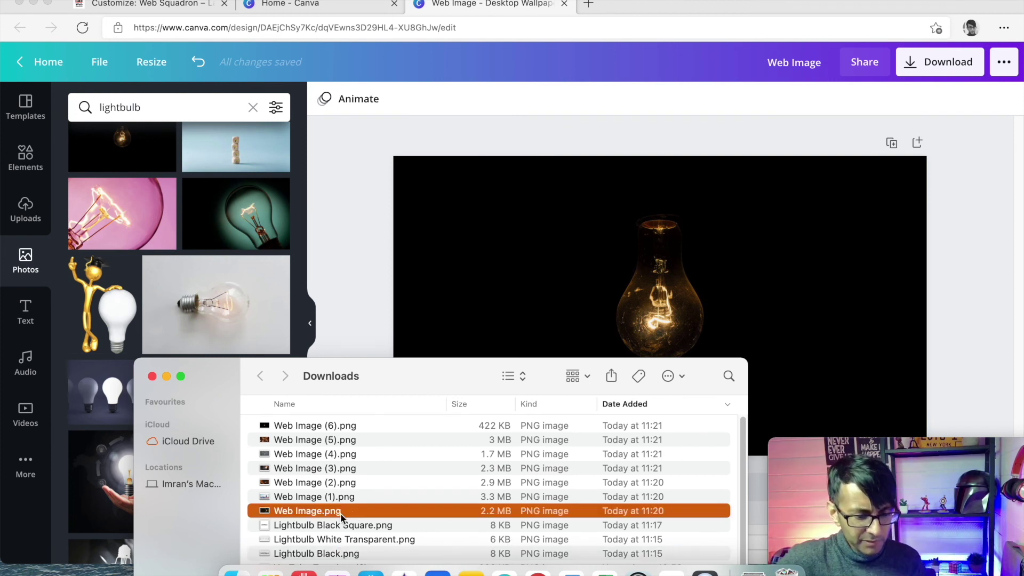